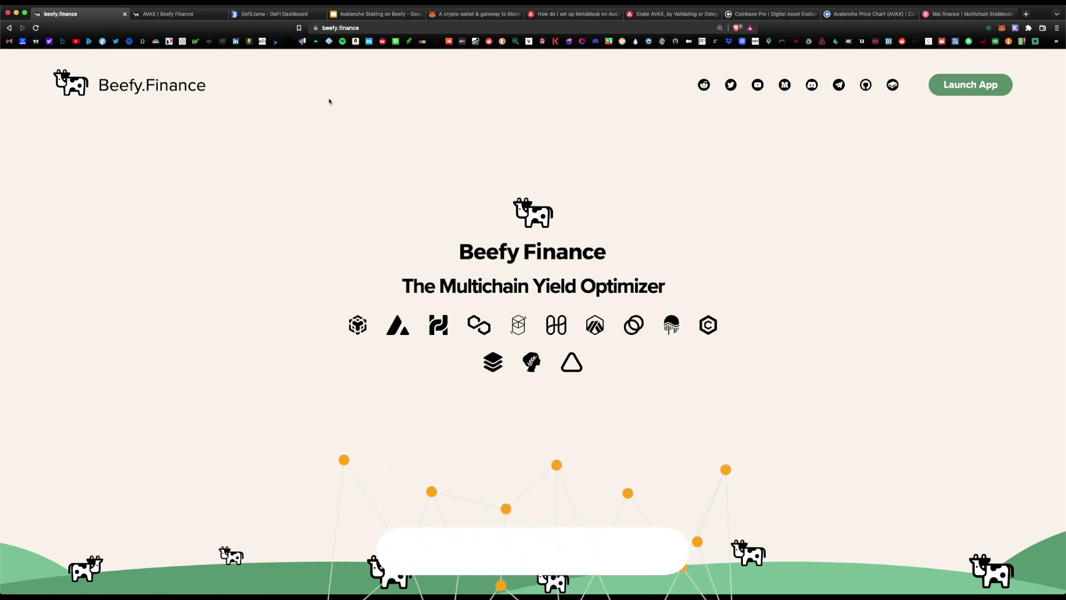
Compare the AVAX vault on Beefy Finance with Staking Rewards' Avalanche rates and Avalanche's own guide to validating or delegating.
click(213, 15)
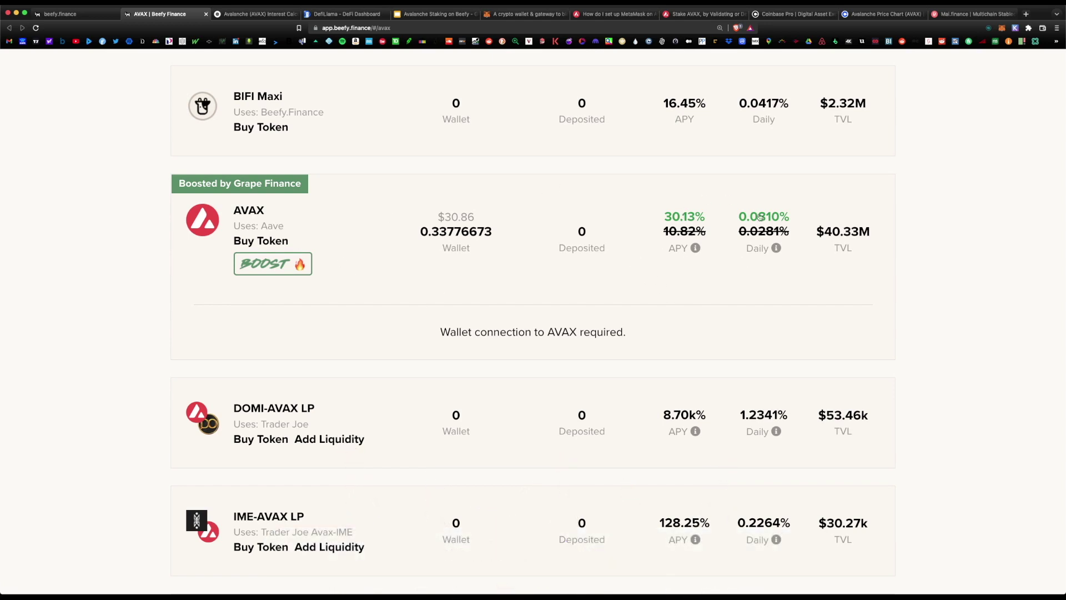
key(ctrl+Tab)
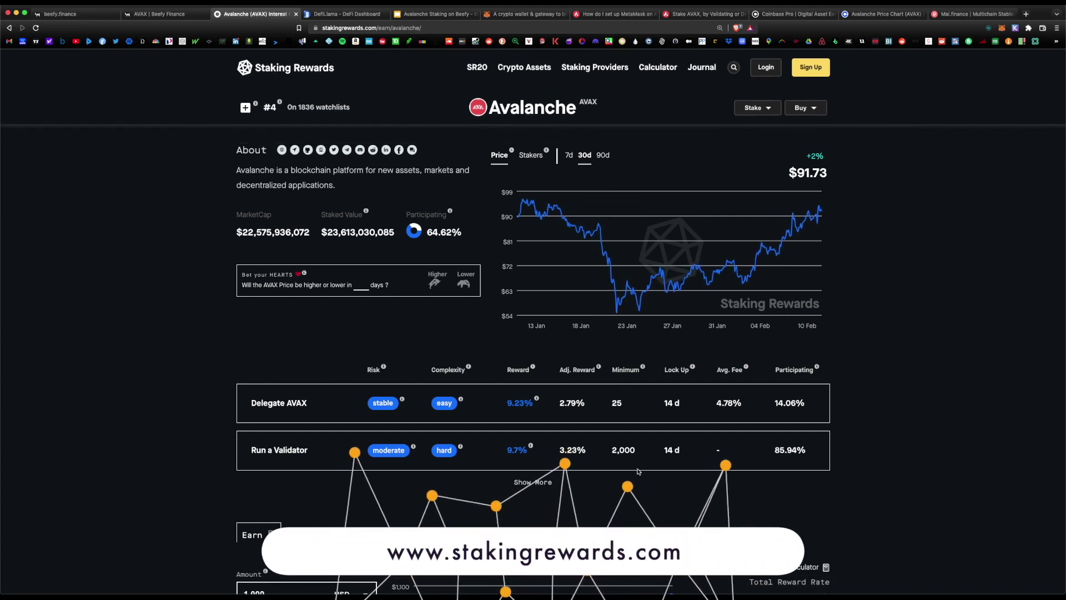
click(665, 15)
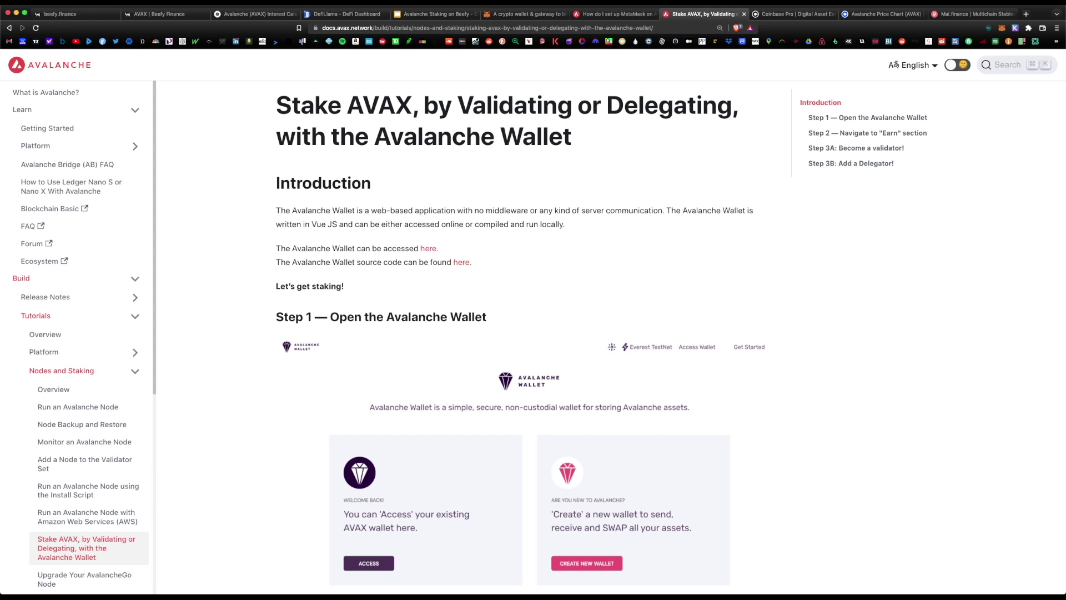
key(super+2)
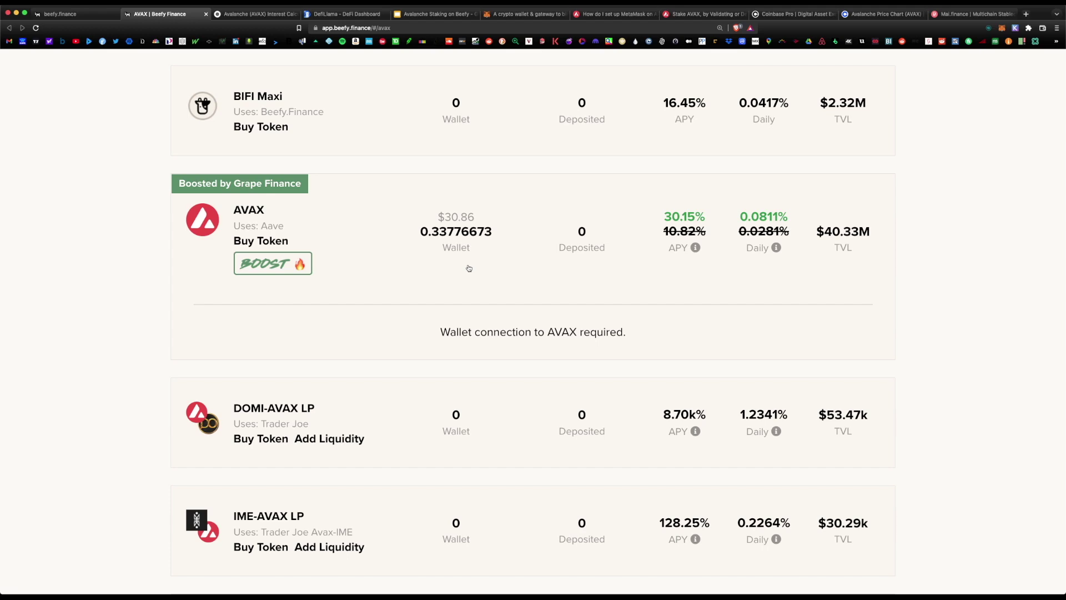
Find Beefy Finance in DefiLlama's protocol ranking and highlight its total value locked.
key(super+4)
scroll(443, 165, down, 12)
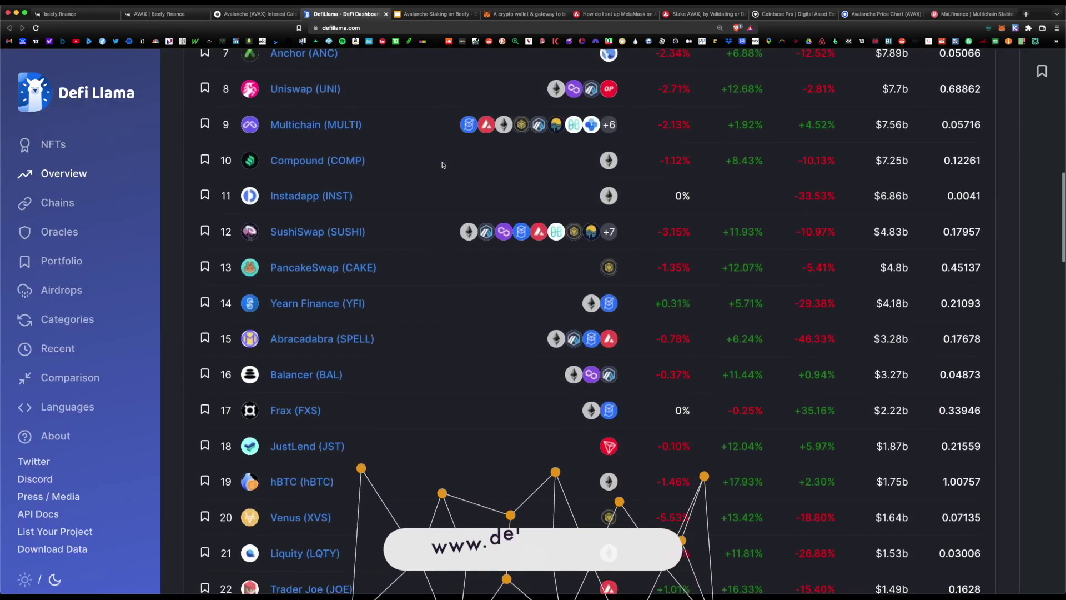
scroll(443, 165, down, 10)
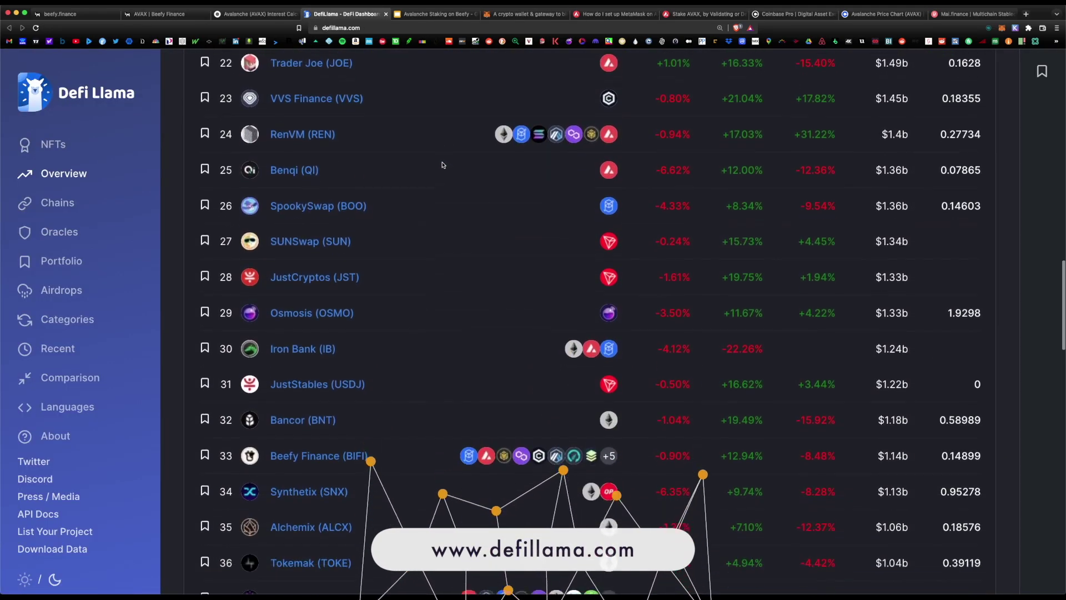
scroll(442, 165, down, 3)
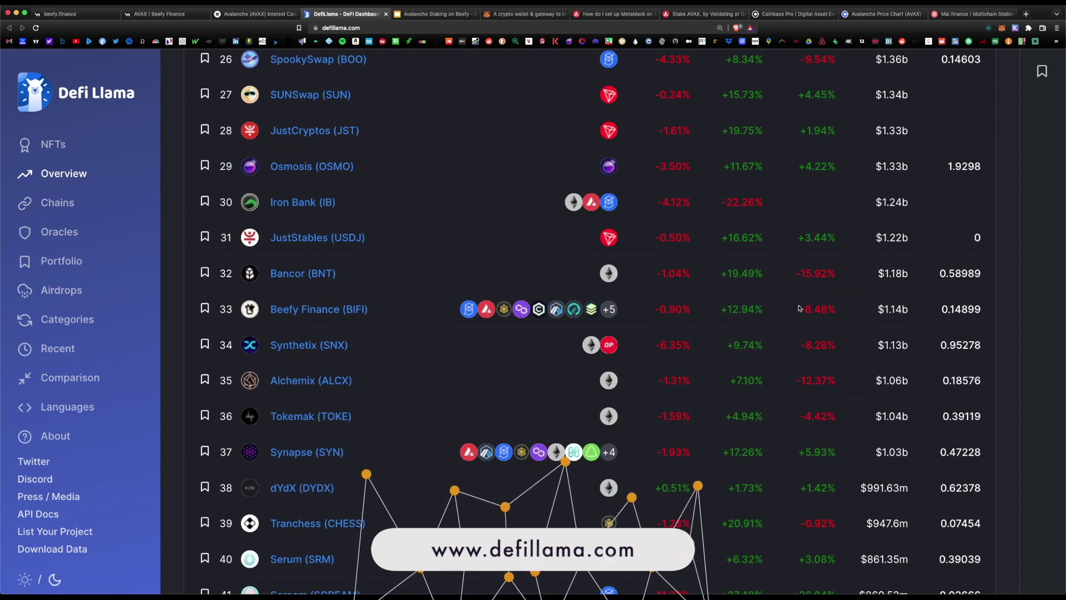
drag(876, 309, 914, 311)
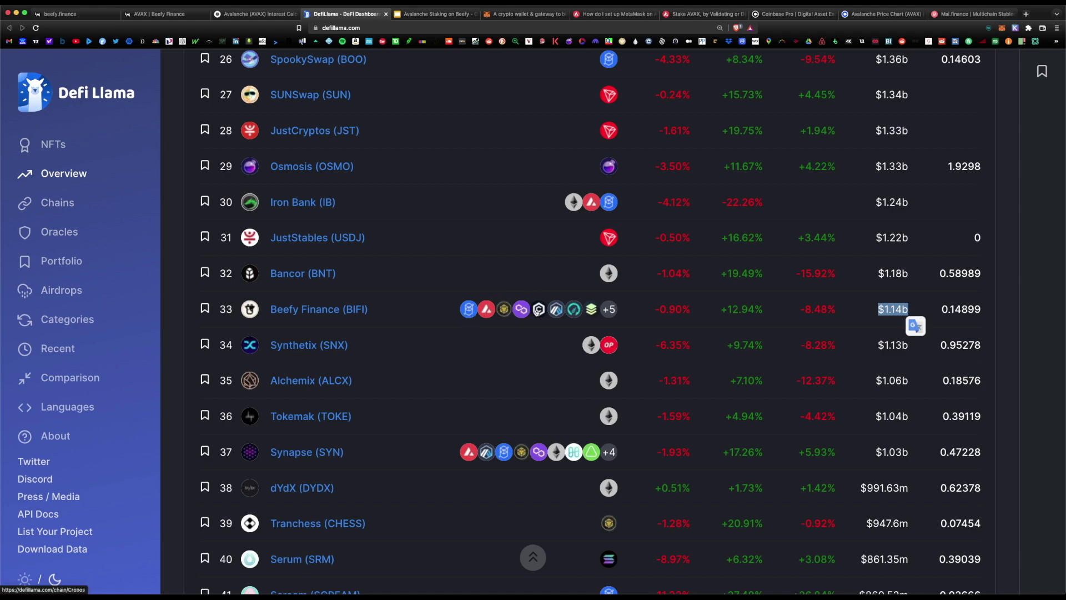
Go to MetaMask's download page and open the extension's Chrome Web Store listing.
key(ctrl+Tab)
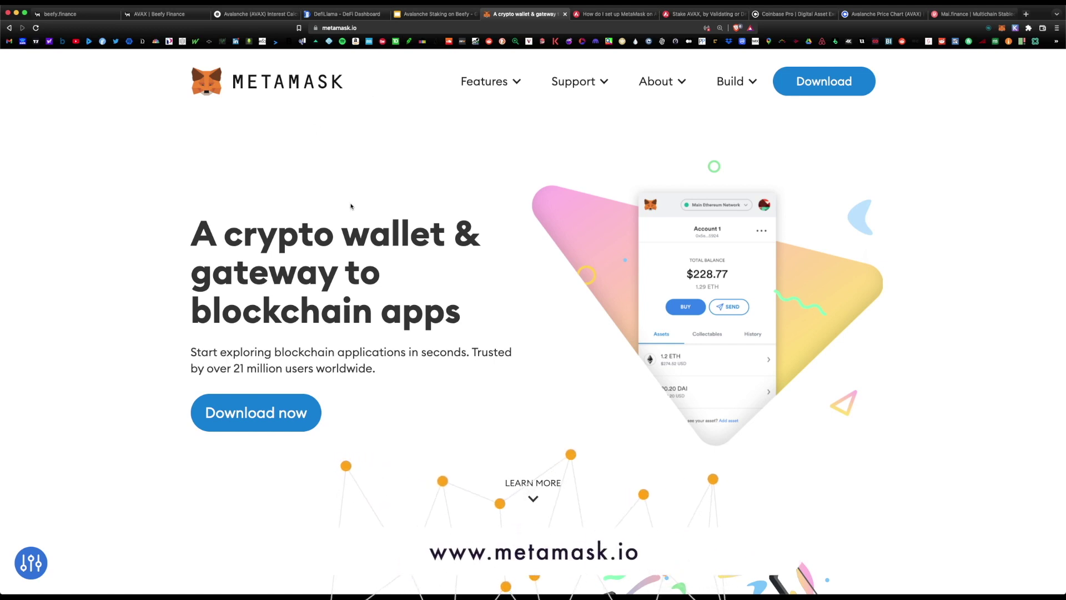
click(835, 83)
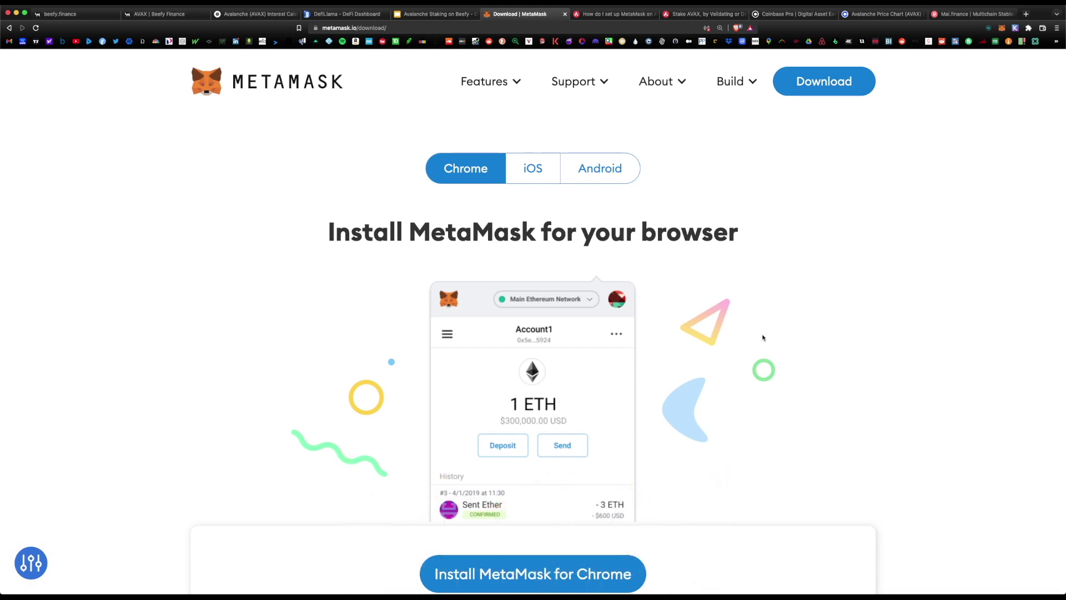
click(532, 578)
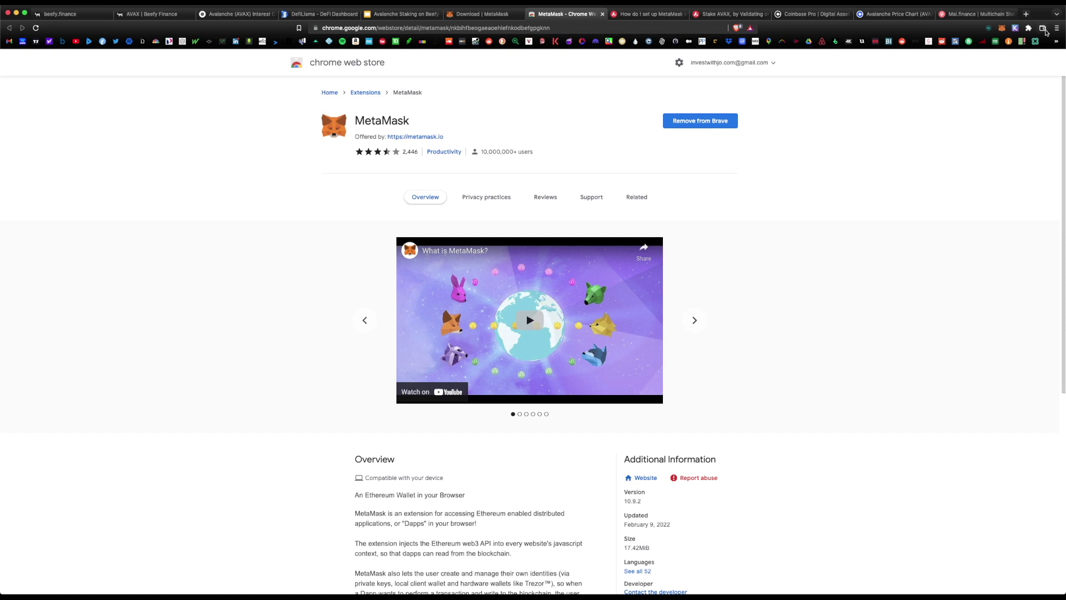
Open the MetaMask wallet's network selector, and highlight the slide item about adding the Avalanche network to Metamask.
click(1001, 28)
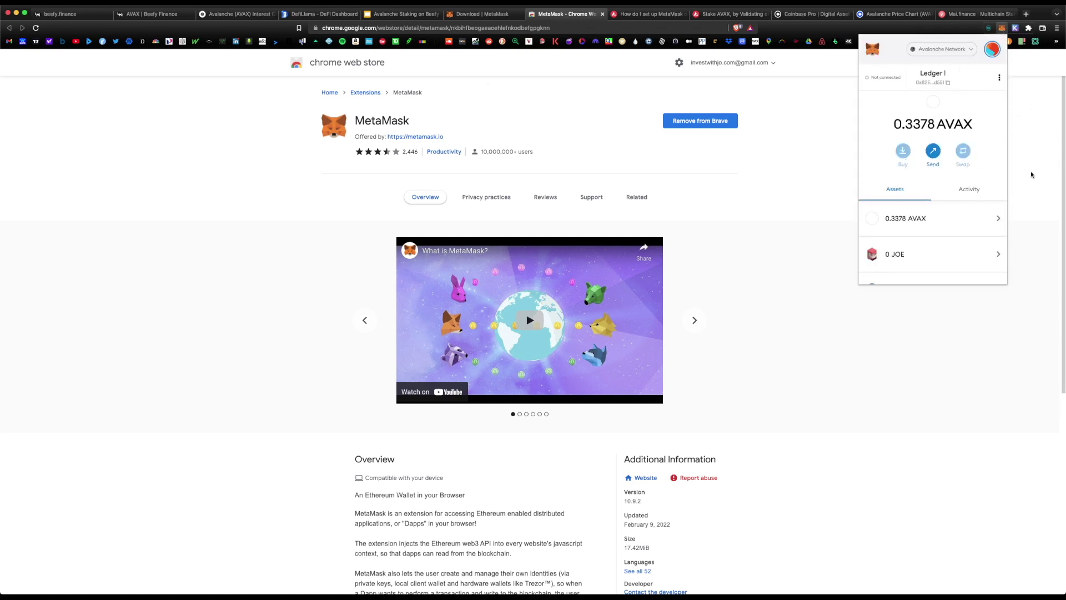
click(966, 50)
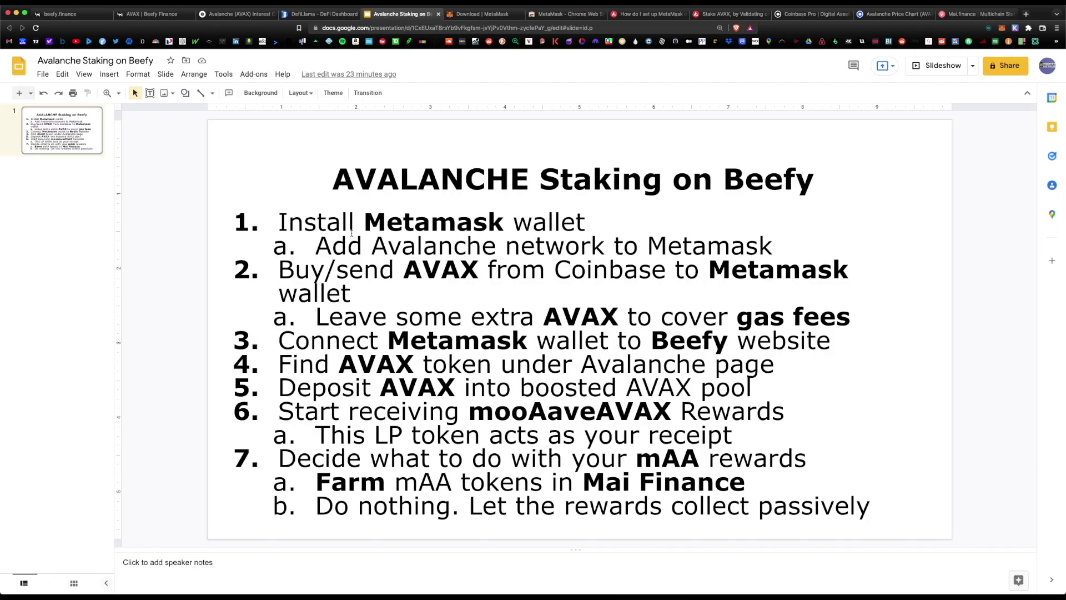
drag(315, 245, 778, 249)
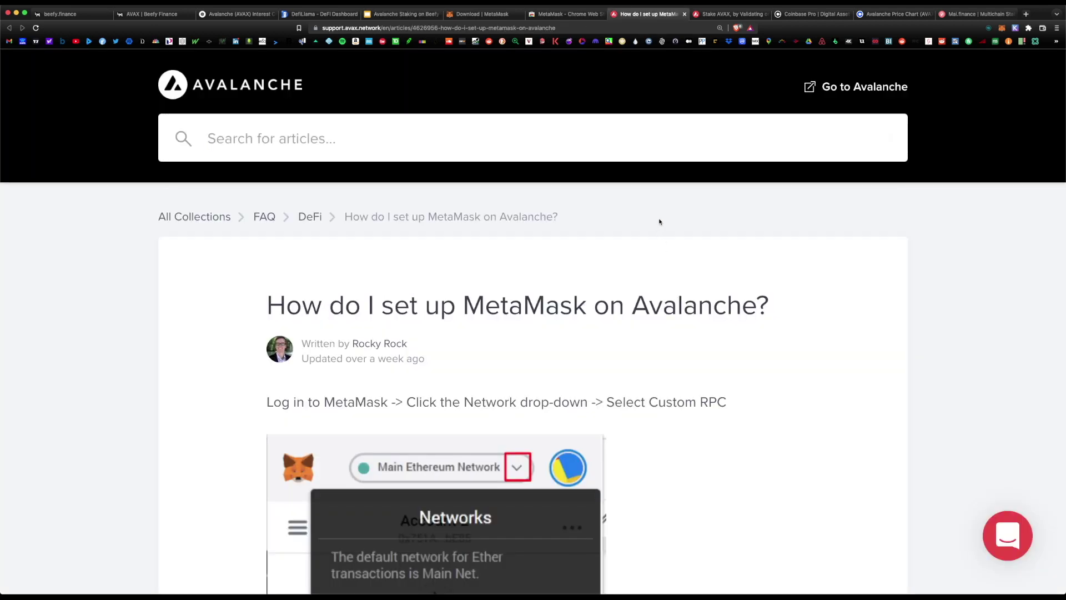
Review the Avalanche network settings in the MetaMask setup article, highlighting the network name and ChainID.
scroll(660, 222, down, 10)
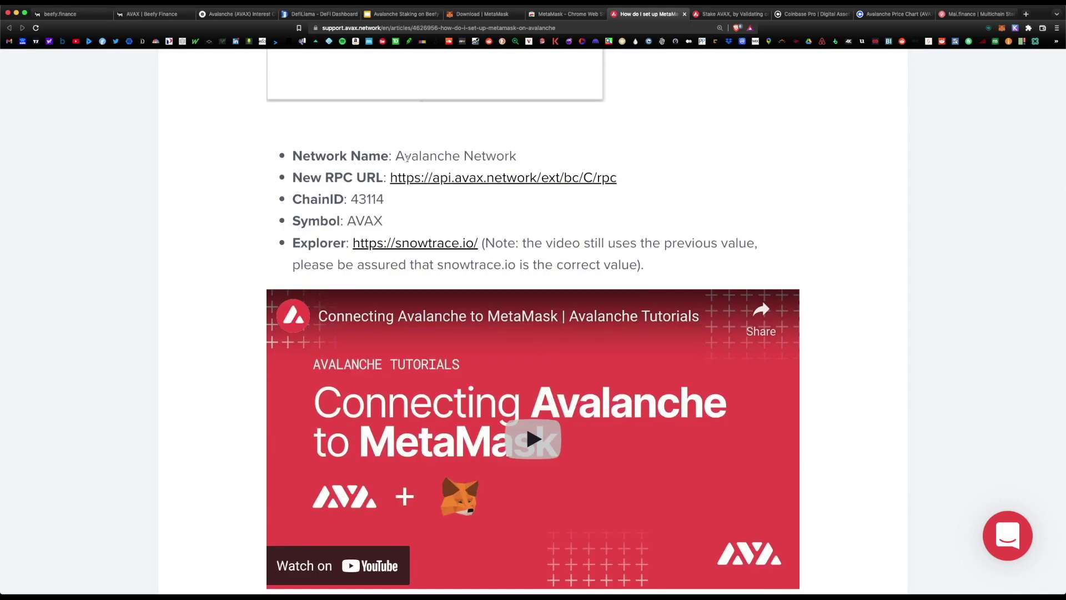
drag(396, 156, 514, 155)
drag(644, 181, 351, 199)
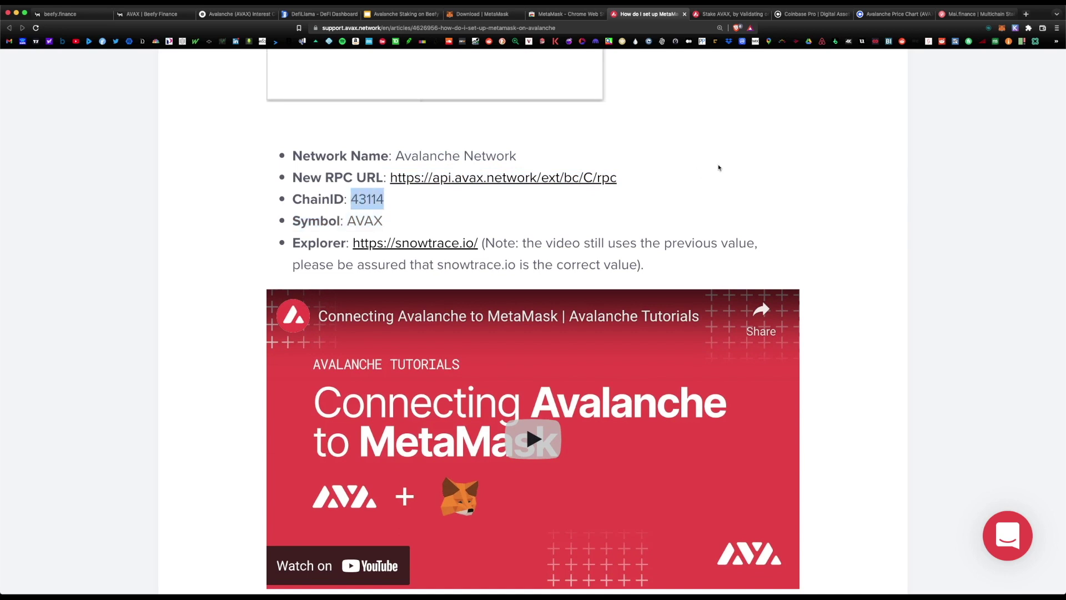
Select Avalanche Network as the active network in the MetaMask wallet.
click(1001, 28)
click(971, 49)
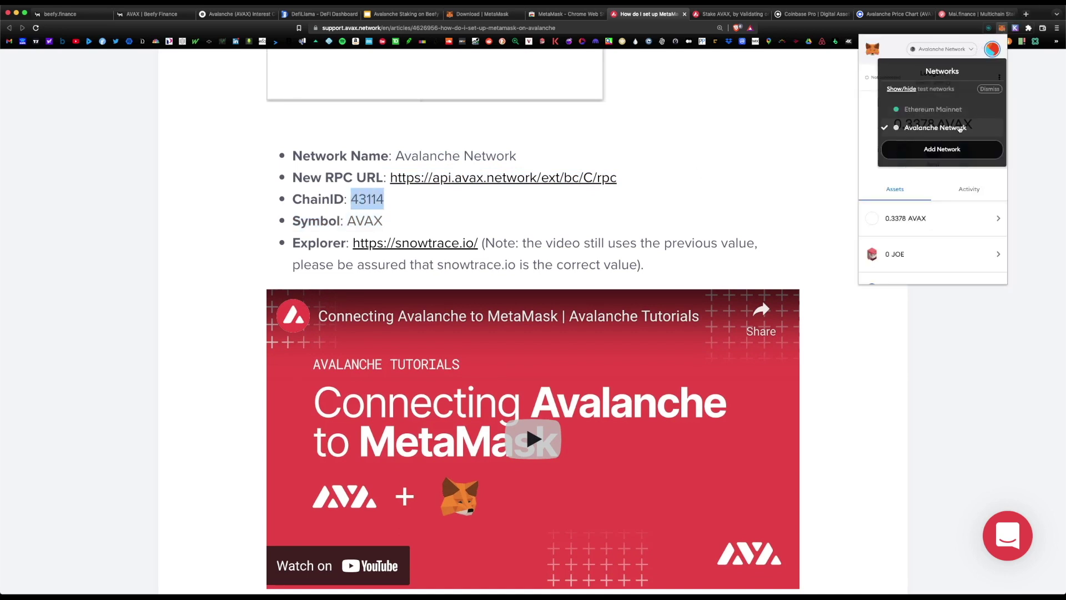
click(960, 128)
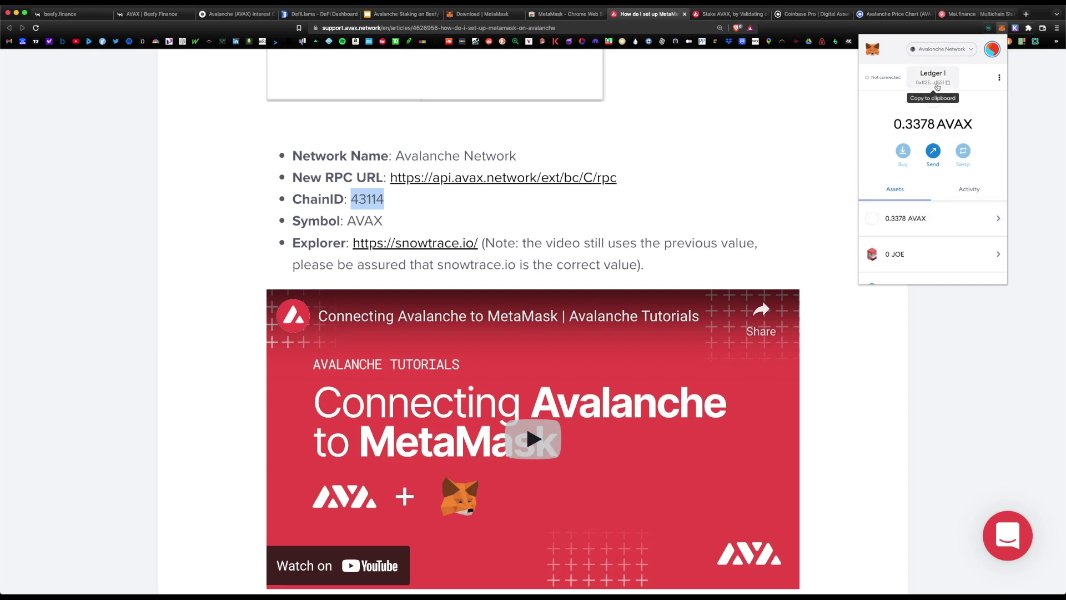
Highlight the slide item about sending AVAX from Coinbase to Metamask, and compare the Avalanche pages on Coinbase Pro and Coinbase.
key(super+5)
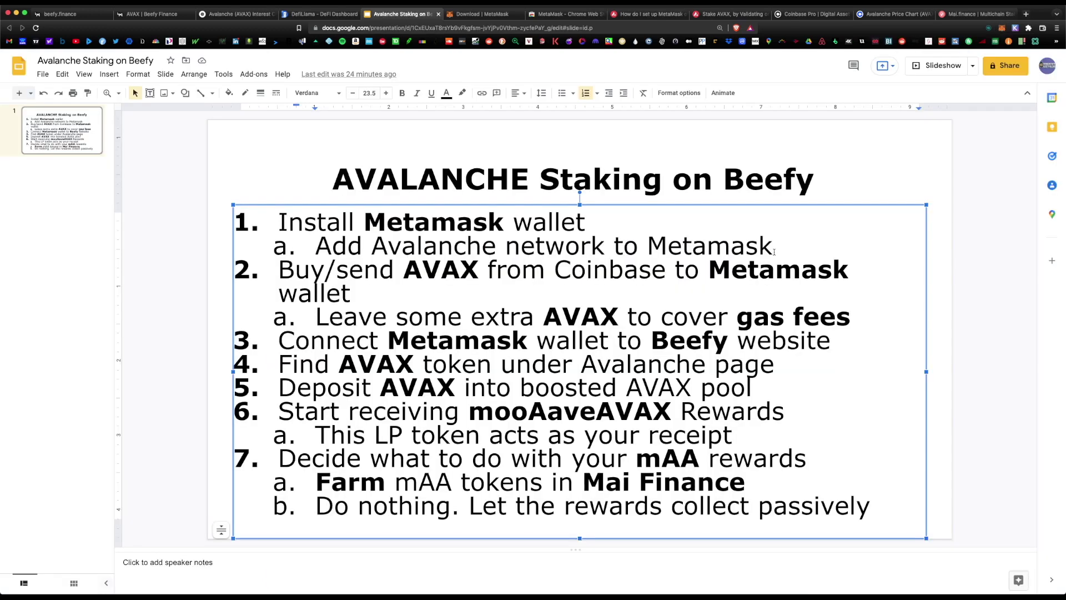
drag(278, 269, 756, 287)
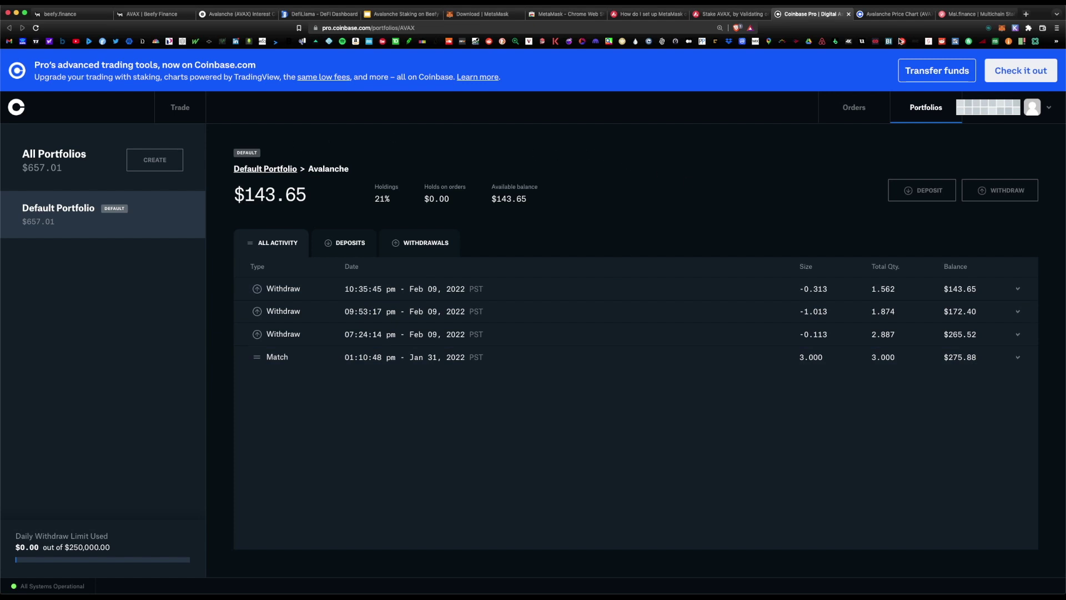
click(886, 12)
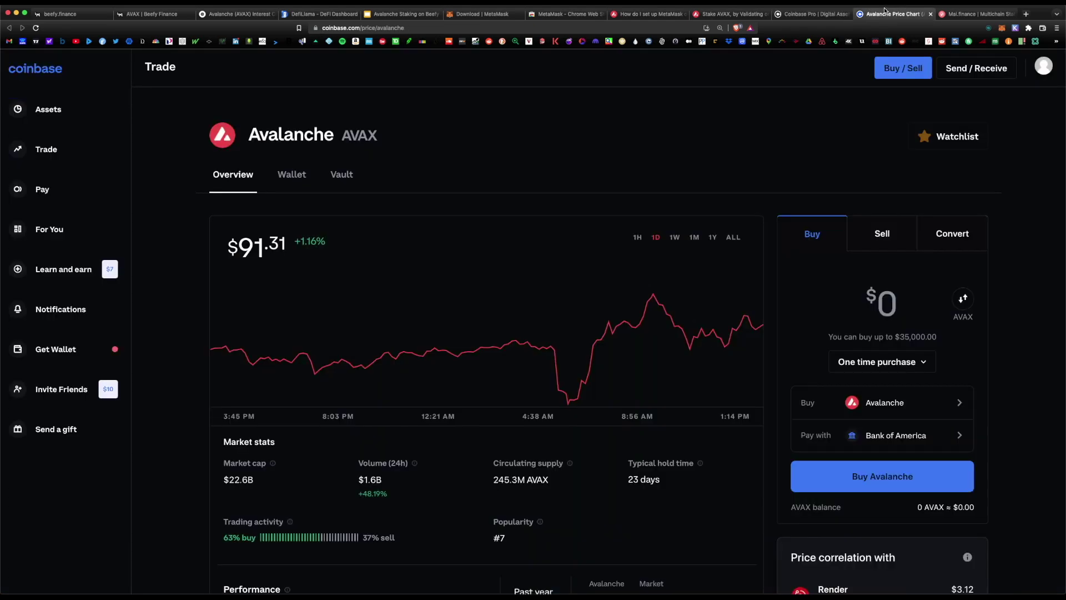
click(808, 13)
click(861, 13)
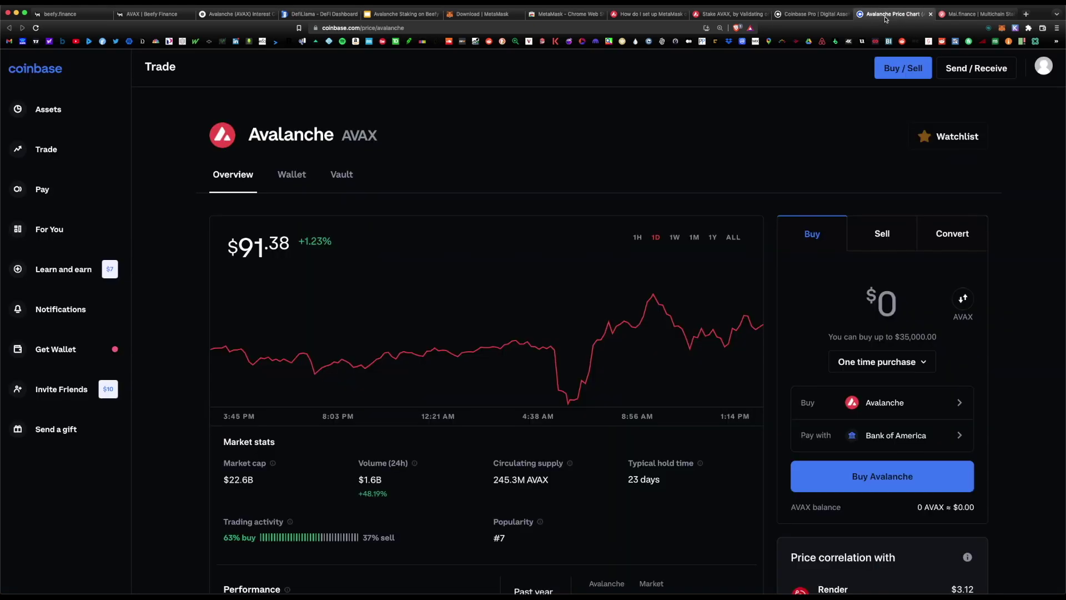
click(802, 13)
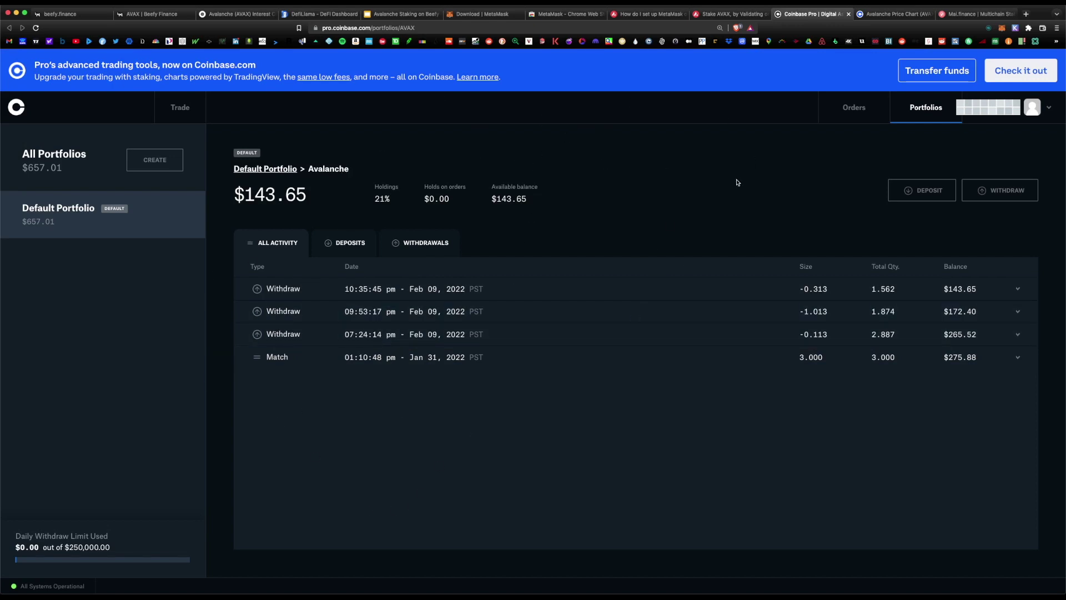
Open Coinbase's send form for Avalanche and switch the amount's unit to AVAX.
click(892, 15)
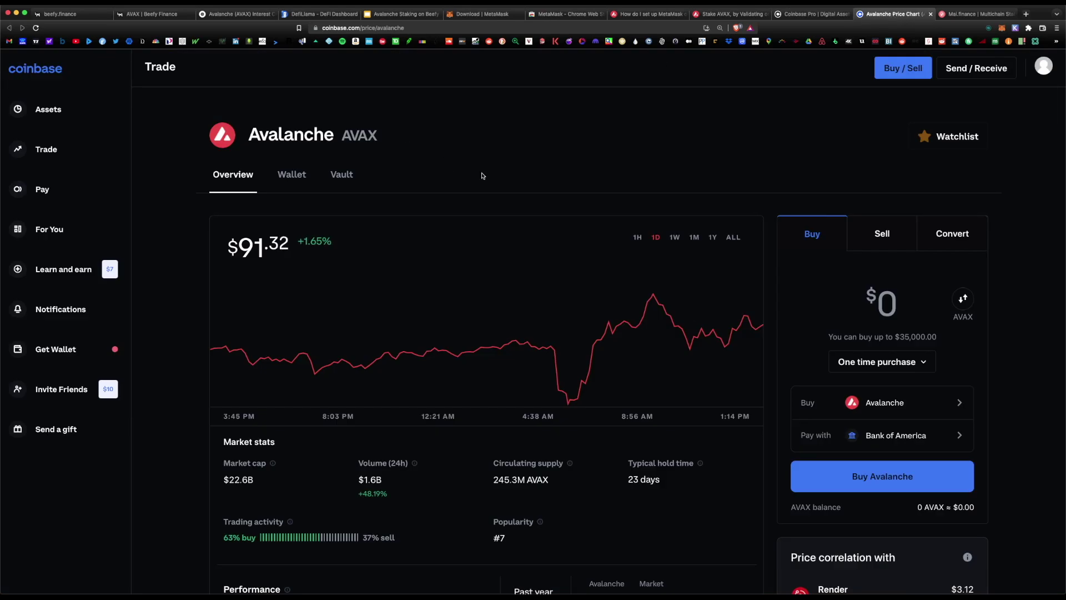
click(997, 67)
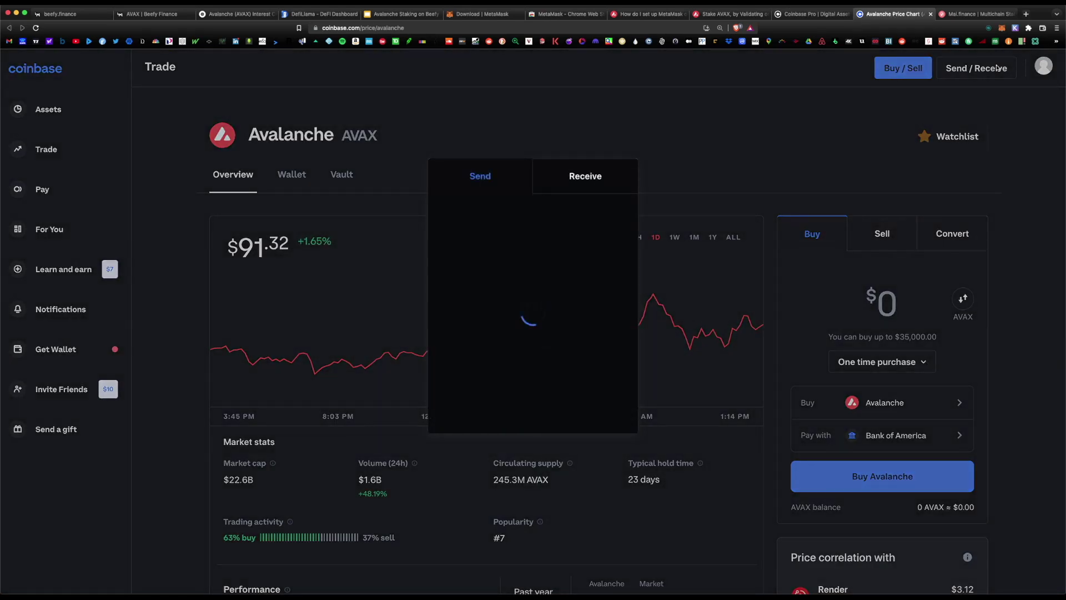
click(614, 233)
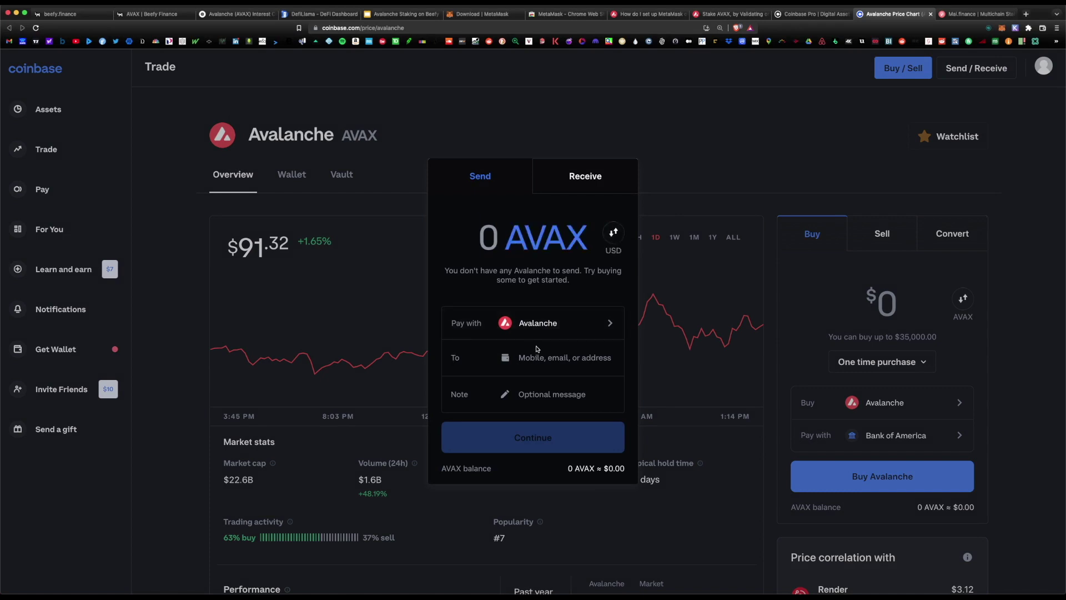
Choose Avalanche Network again in MetaMask's network list while Coinbase's send form is open.
click(1002, 28)
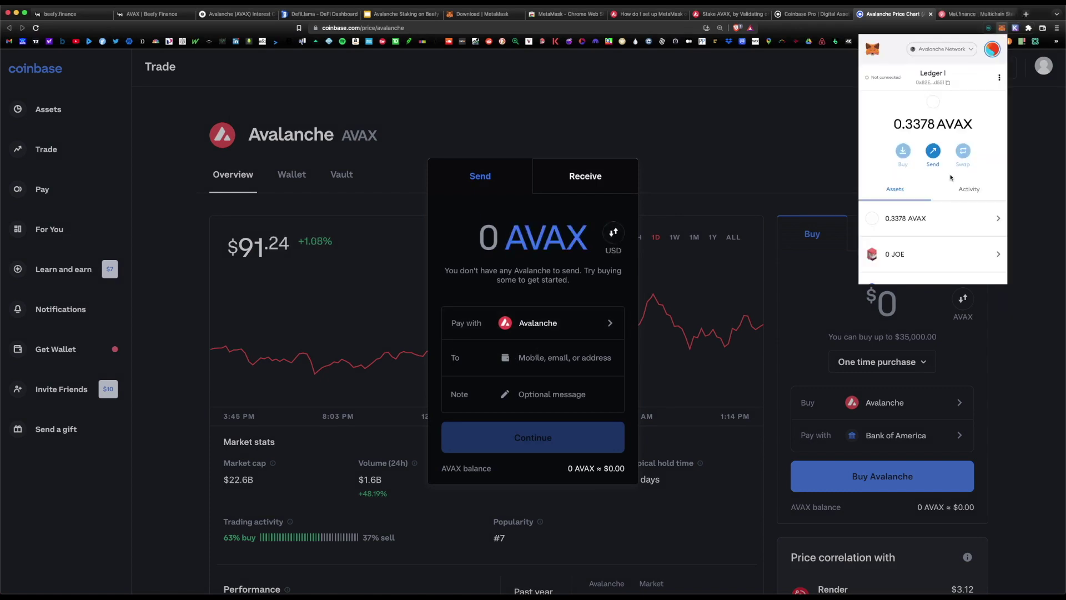
click(972, 49)
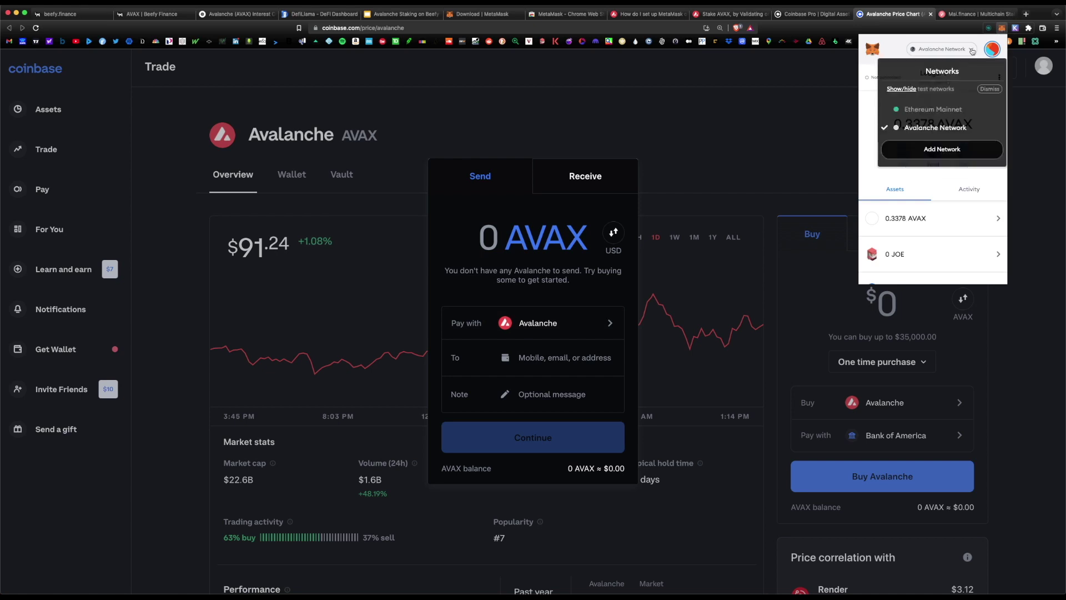
click(956, 127)
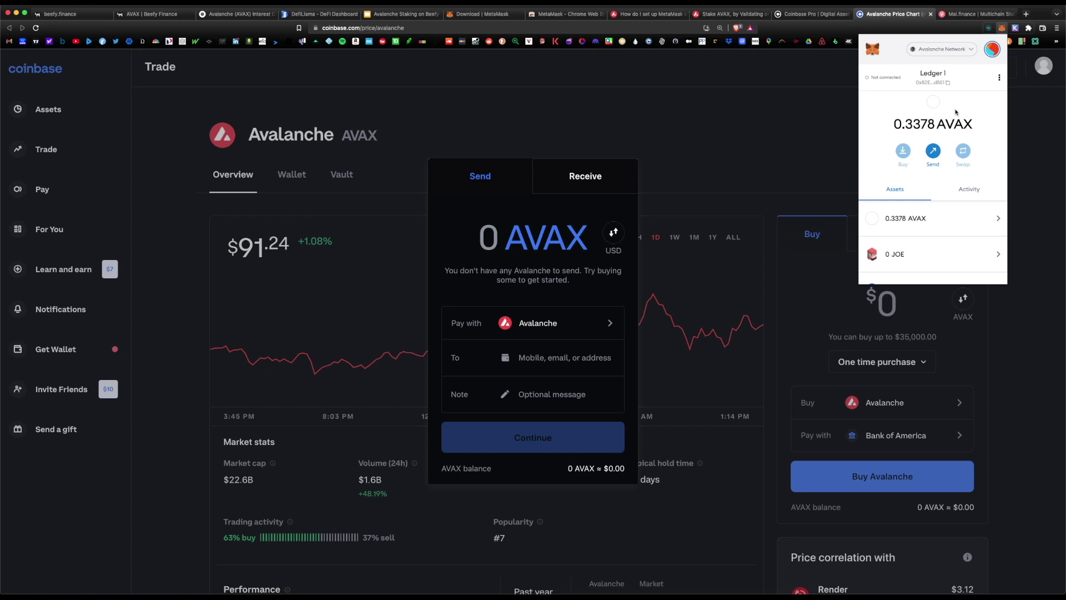
Start an AVAX withdrawal from the Default Portfolio on Coinbase Pro and open the destination address field.
click(819, 14)
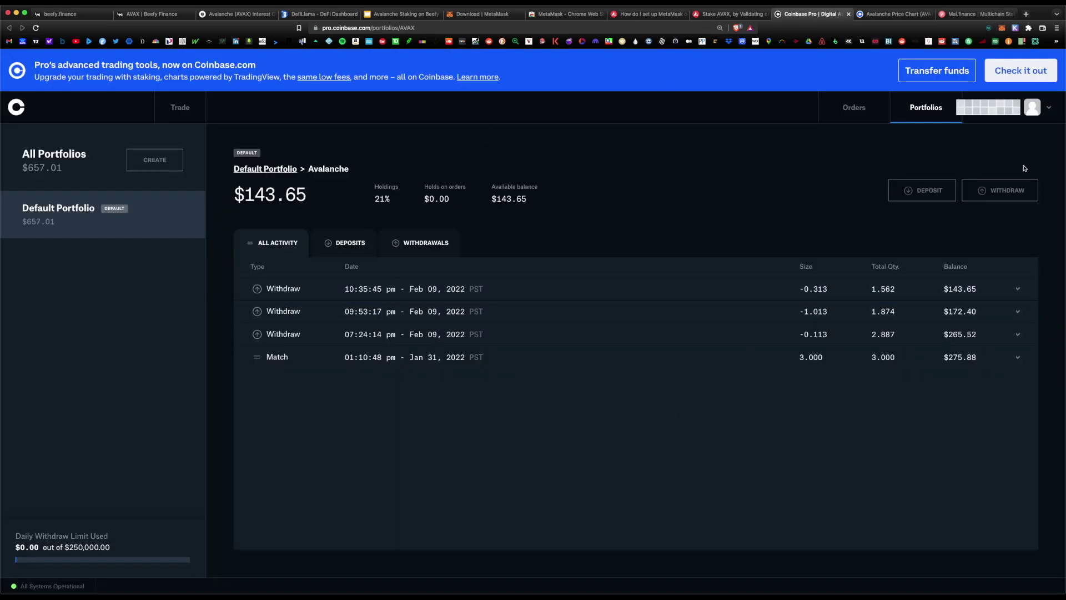
click(993, 191)
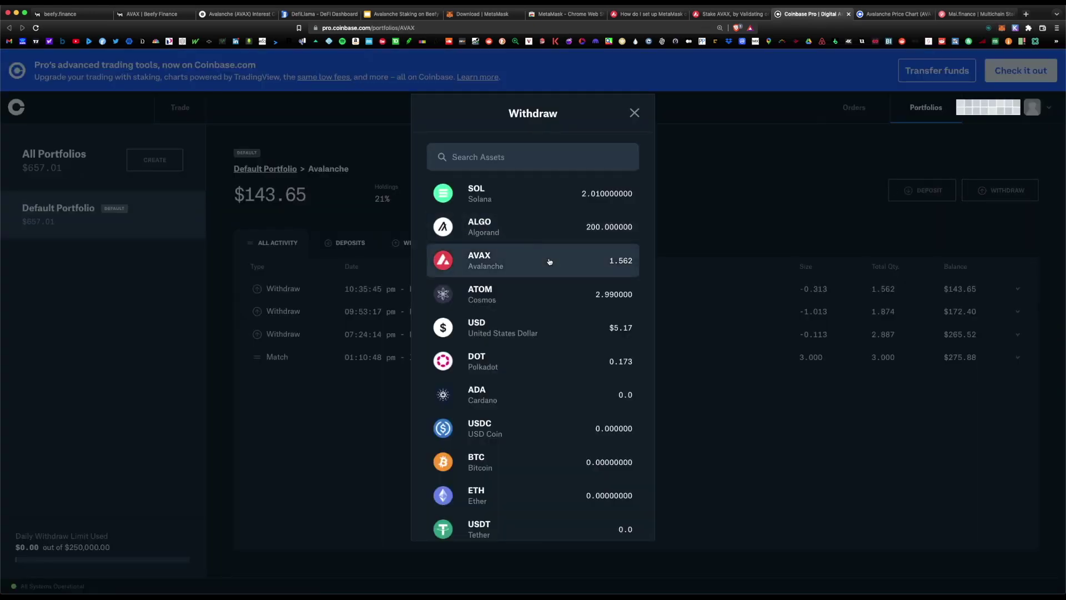
click(548, 260)
click(549, 185)
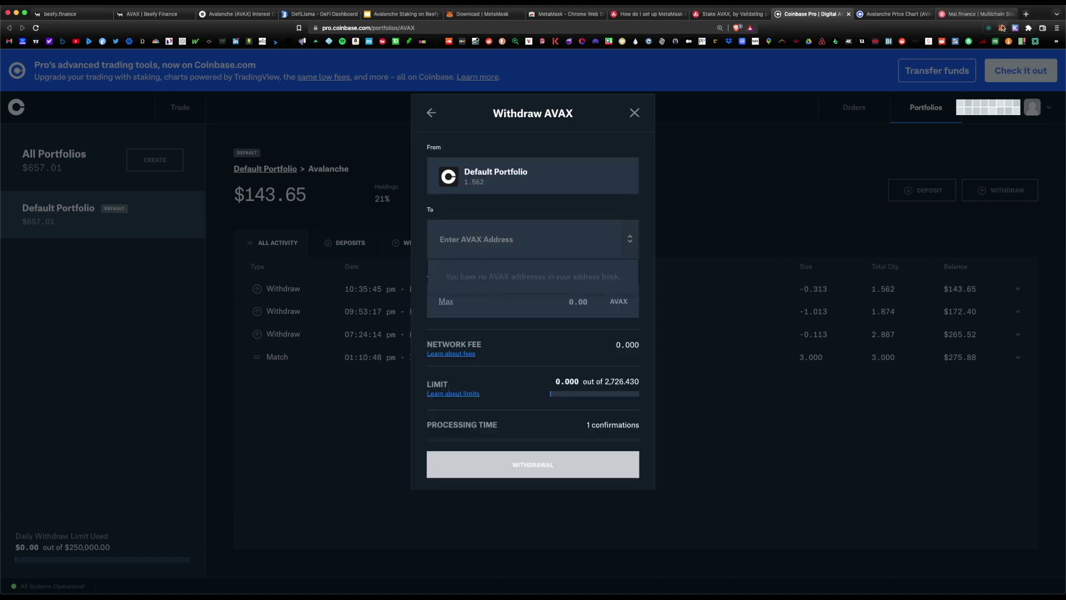
Copy the MetaMask account's wallet address and use it as the destination of the AVAX withdrawal.
click(1002, 28)
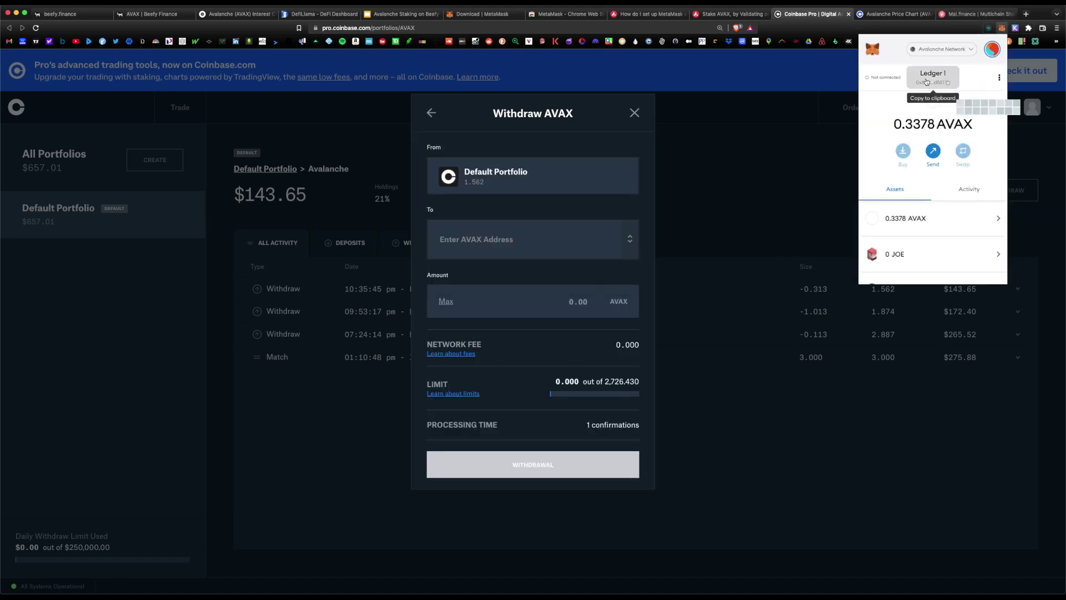
click(933, 82)
right_click(509, 240)
click(536, 295)
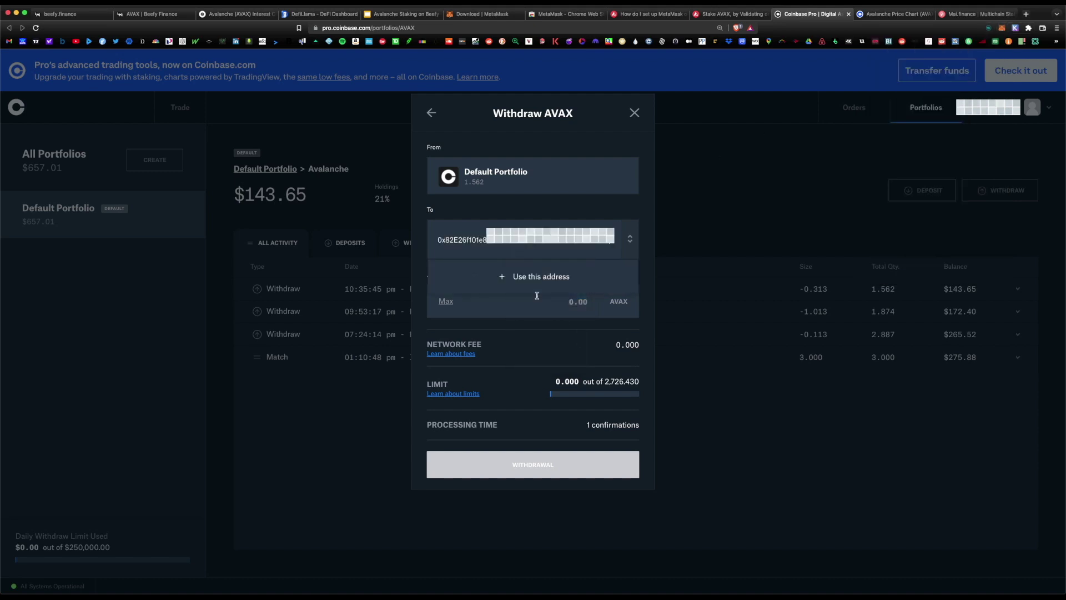
click(528, 282)
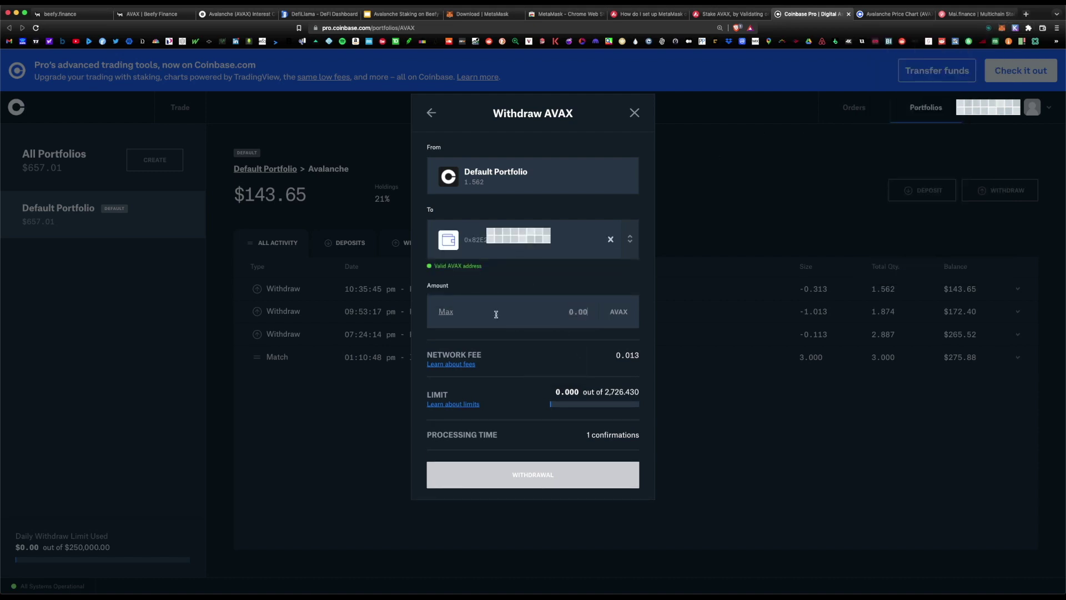
Withdraw 1 AVAX from the Default Portfolio to the MetaMask address and check the balance in MetaMask.
text(1)
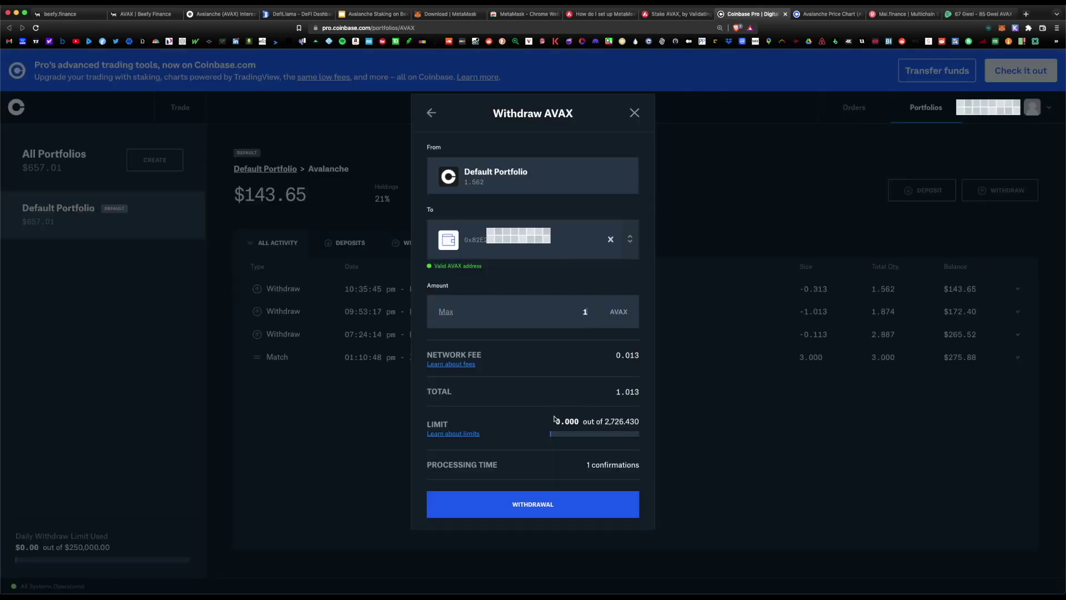
click(553, 505)
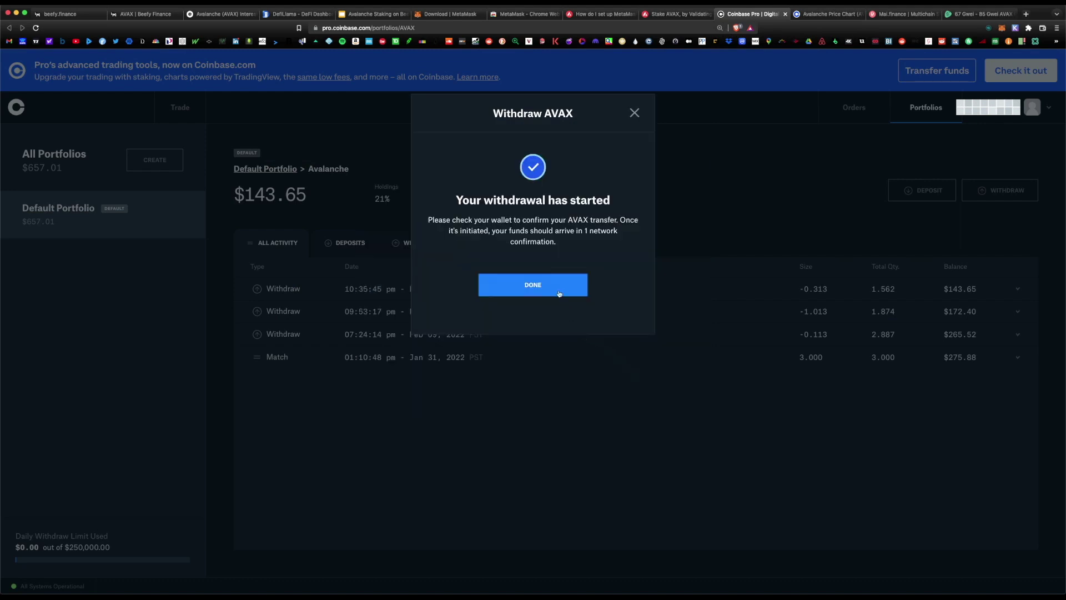
click(557, 289)
click(1002, 27)
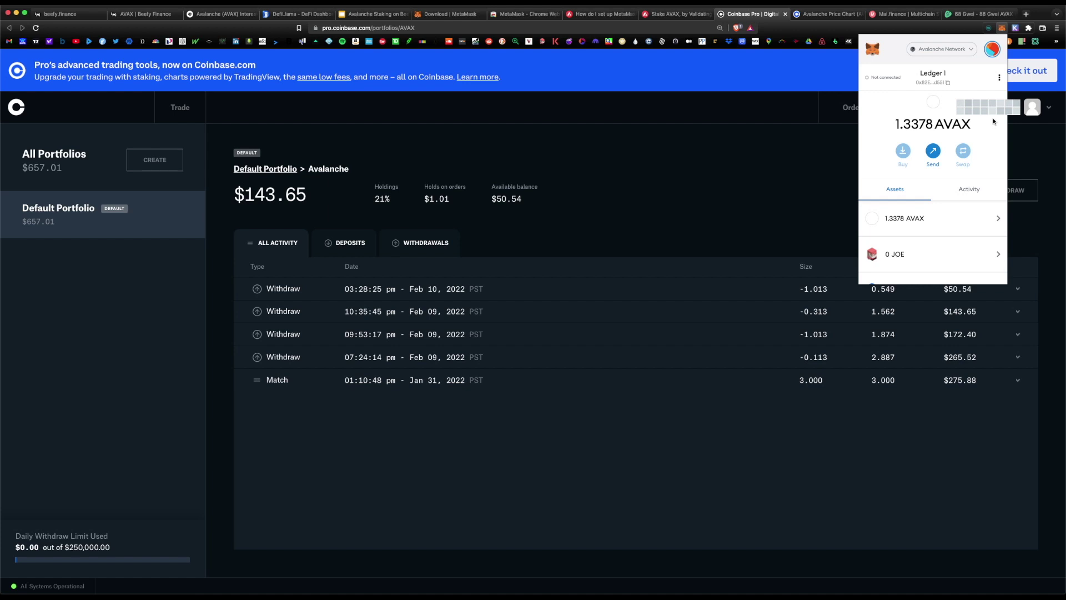
Highlight outline item 3 in the staking slide, open Beefy Finance's Avalanche vaults and connect the MetaMask wallet.
click(373, 14)
drag(277, 340, 822, 341)
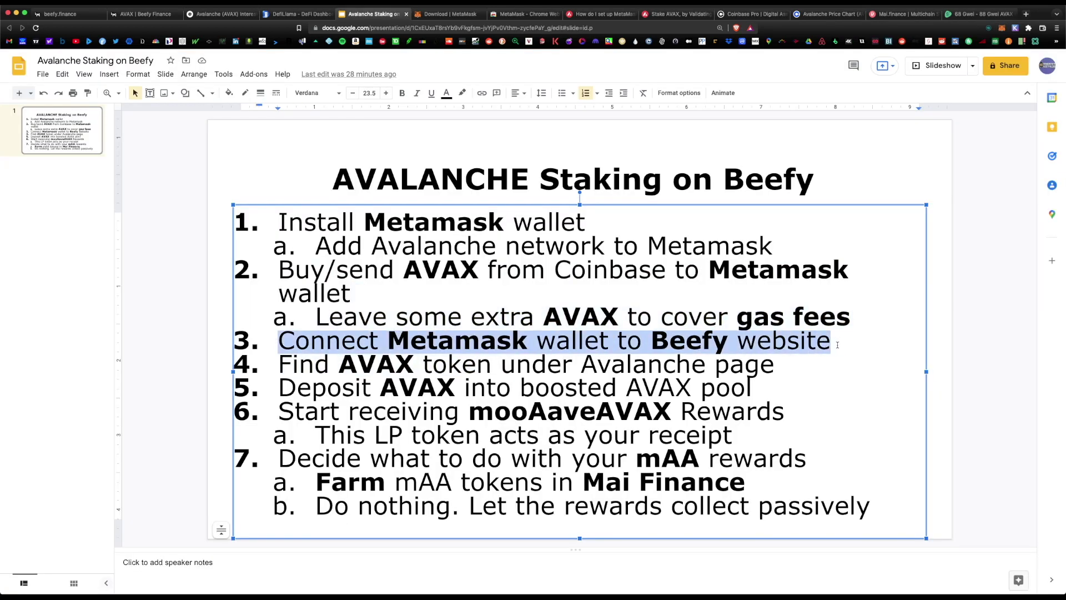
key(super+1)
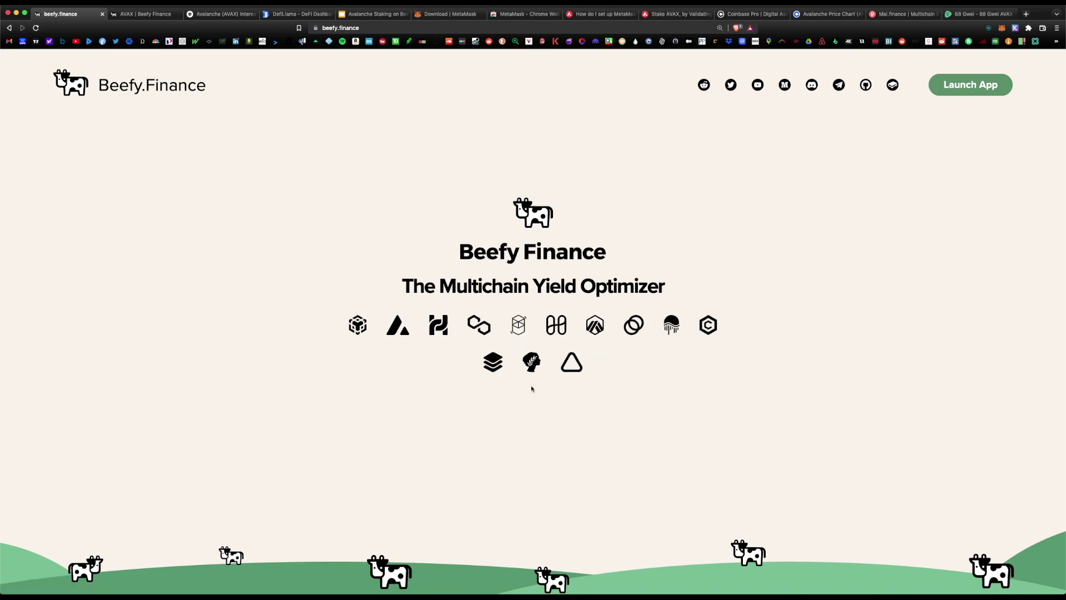
click(403, 333)
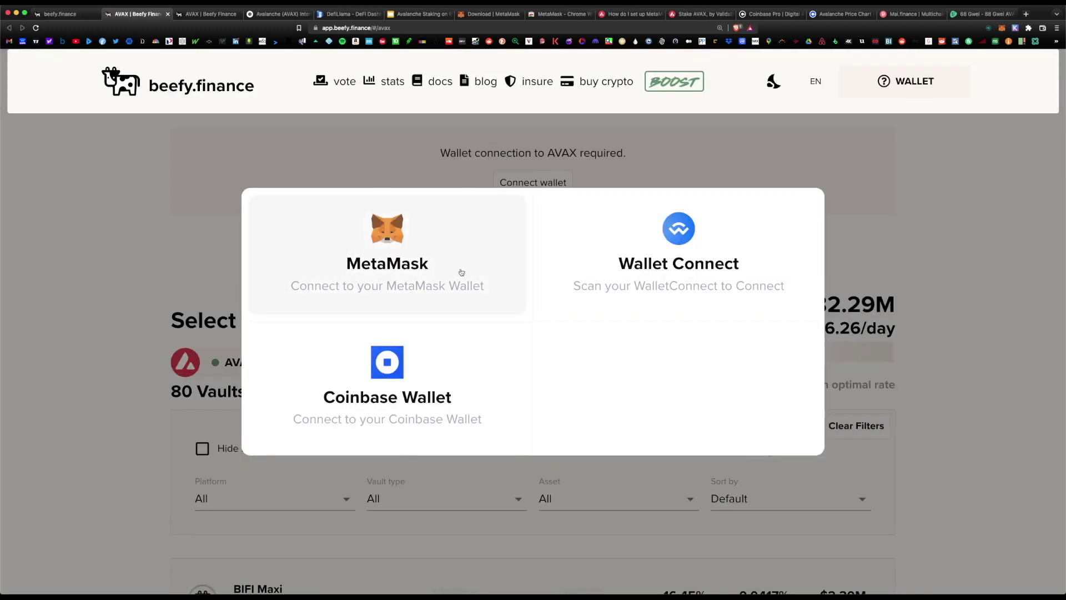
key(super+6)
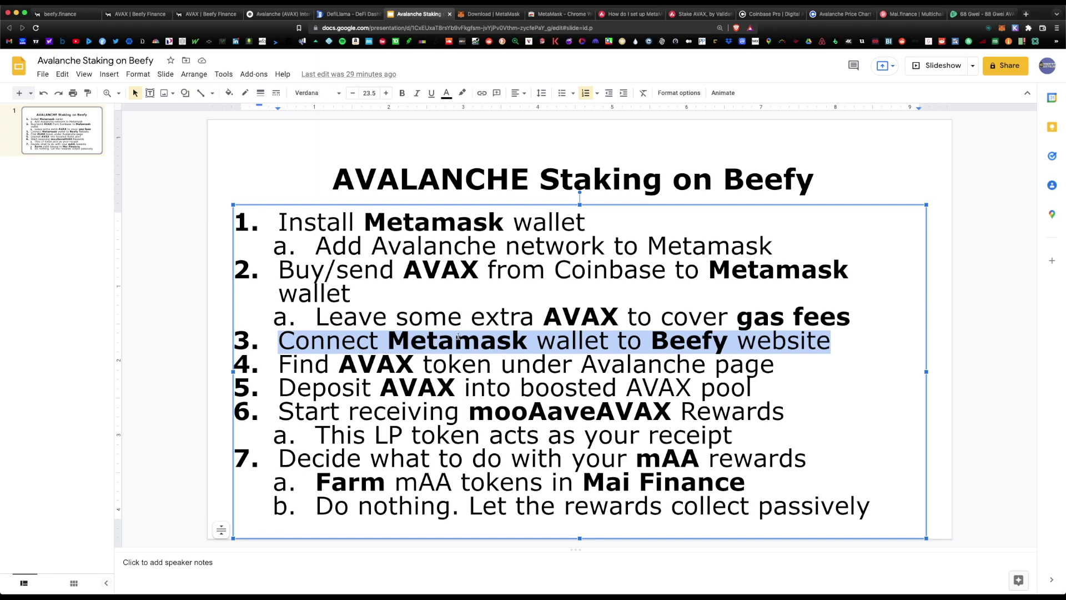
click(111, 15)
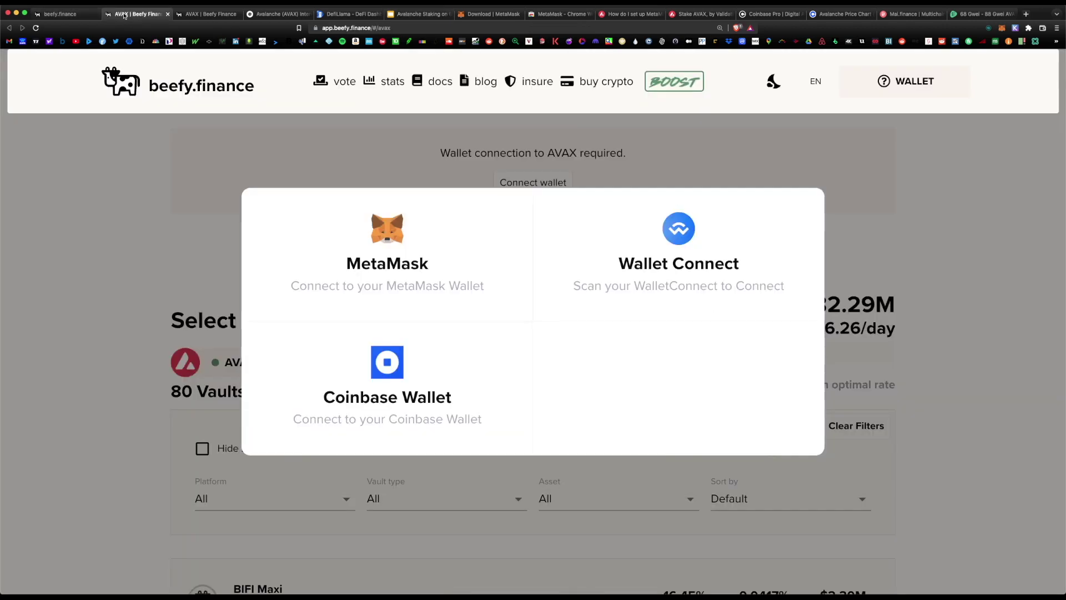
click(454, 232)
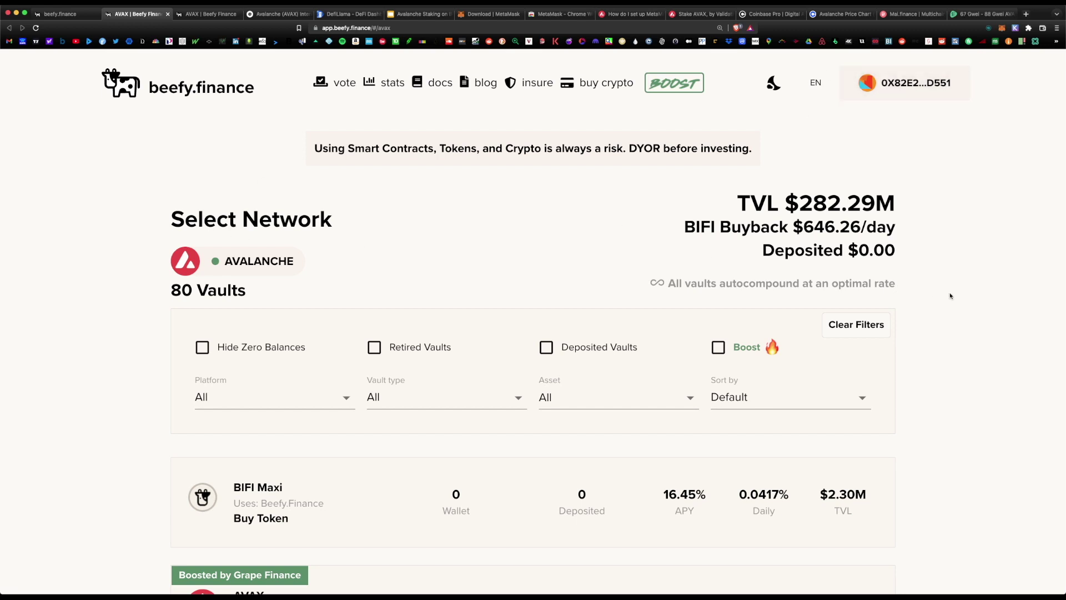
Expand the AVAX vault boosted by Grape Finance and examine its APY and daily rates.
scroll(951, 296, down, 5)
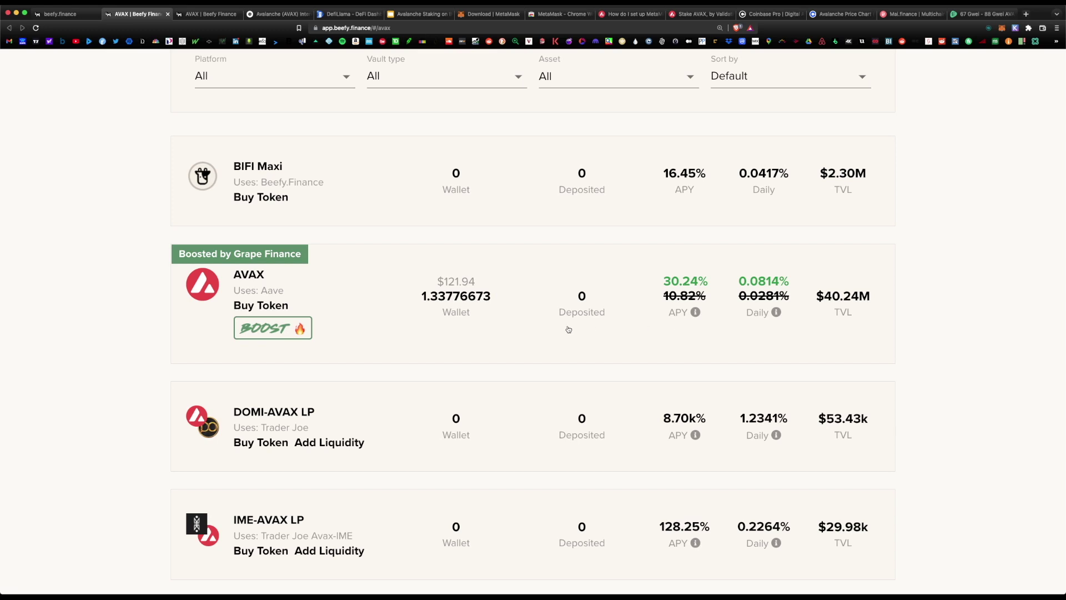
click(523, 341)
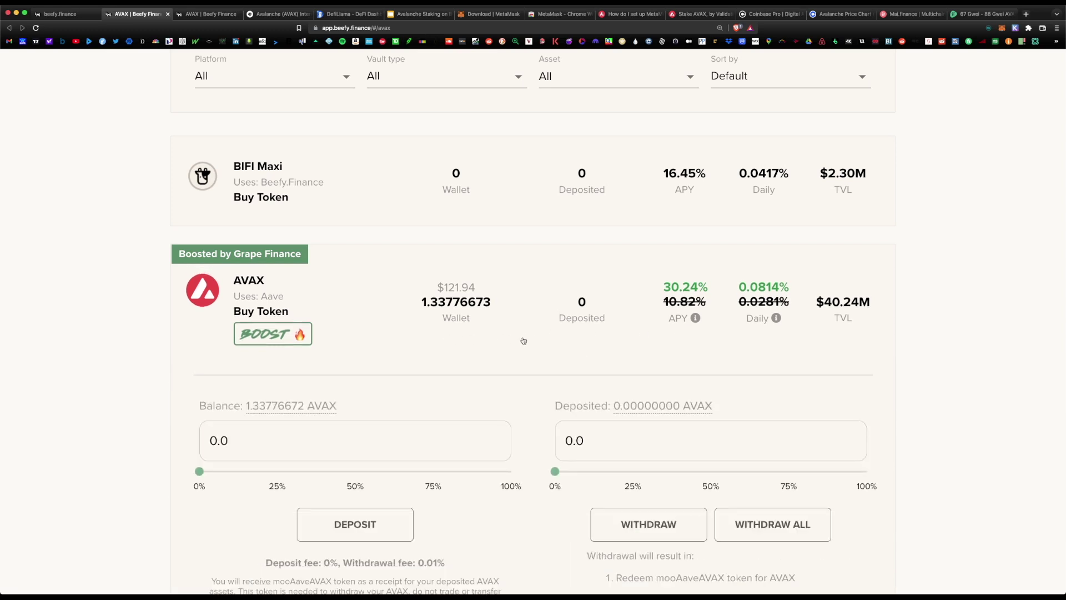
scroll(600, 315, down, 2)
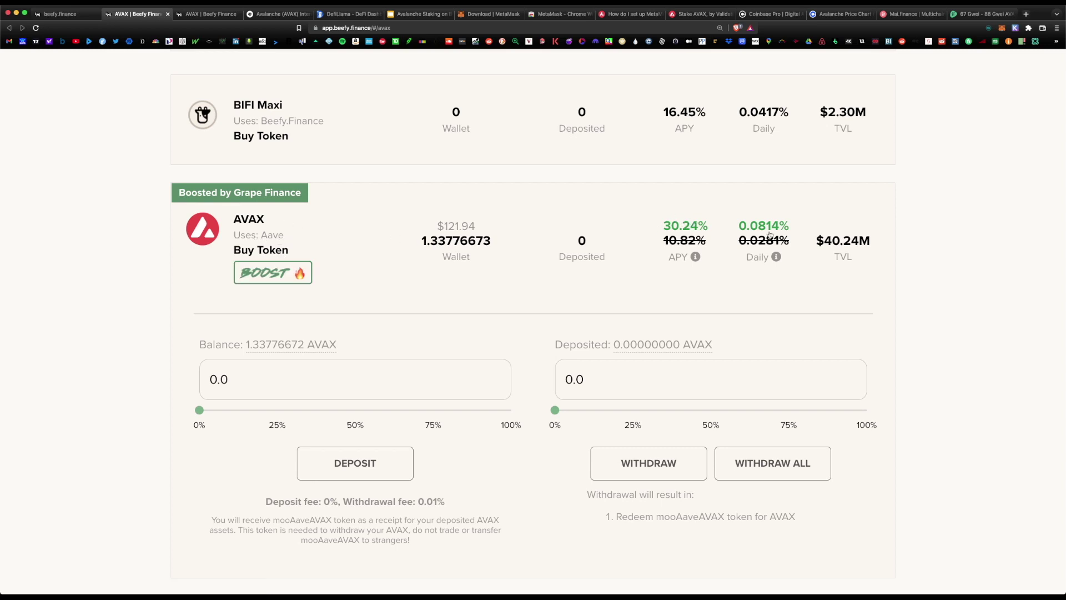
mouse_move(672, 247)
Return to the Avalanche Staking on Beefy slide and highlight the items on finding AVAX and depositing into the boosted pool.
key(super+6)
drag(277, 364, 531, 364)
drag(846, 342, 720, 351)
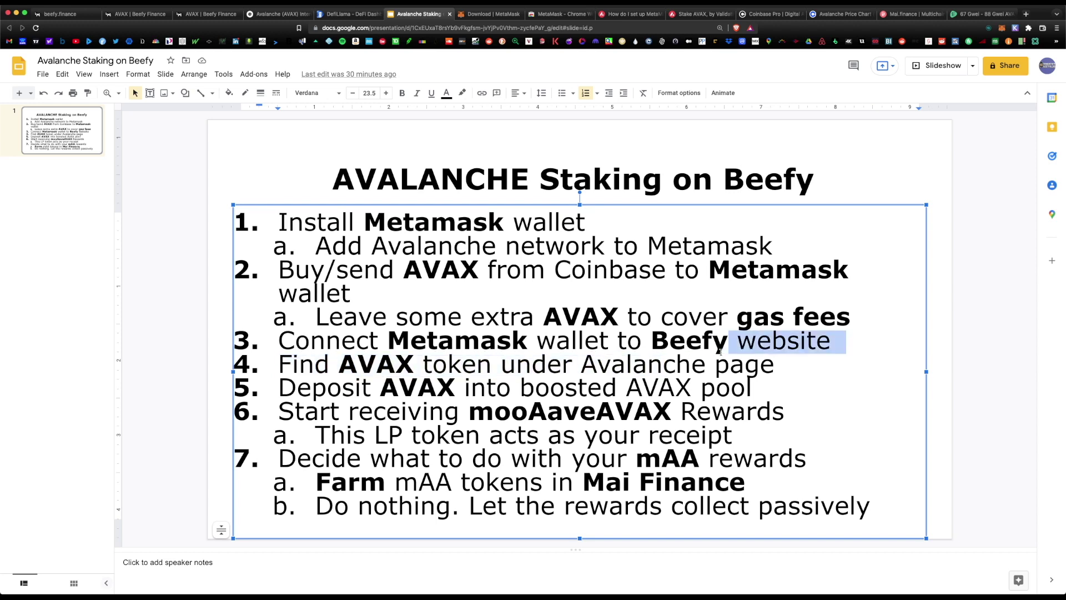
triple_click(803, 374)
drag(280, 388, 789, 384)
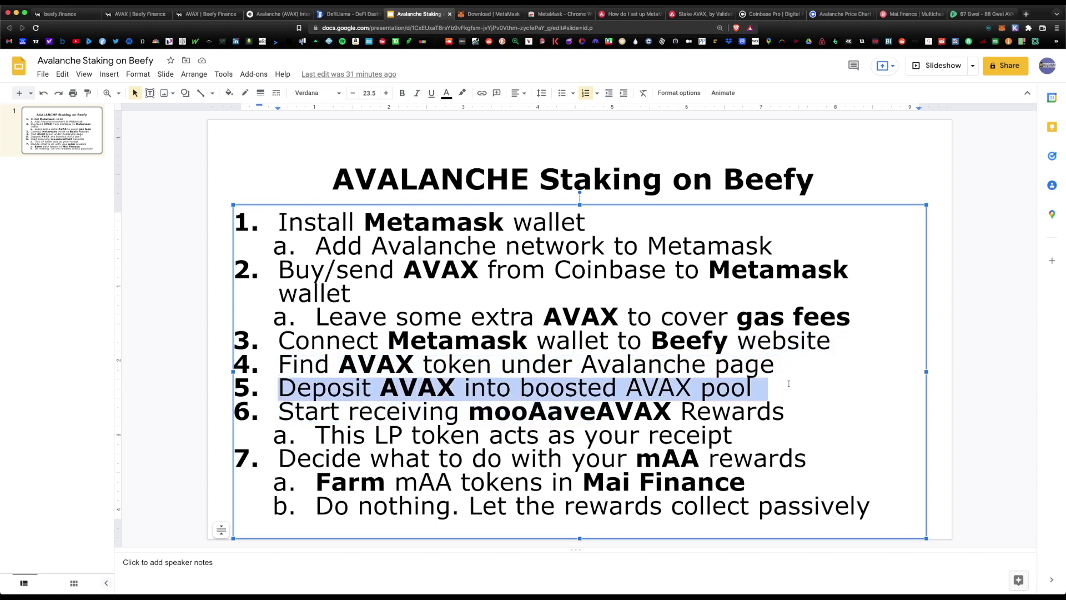
Return to Beefy's AVAX vault and fill the deposit amount with the full wallet balance.
key(super+2)
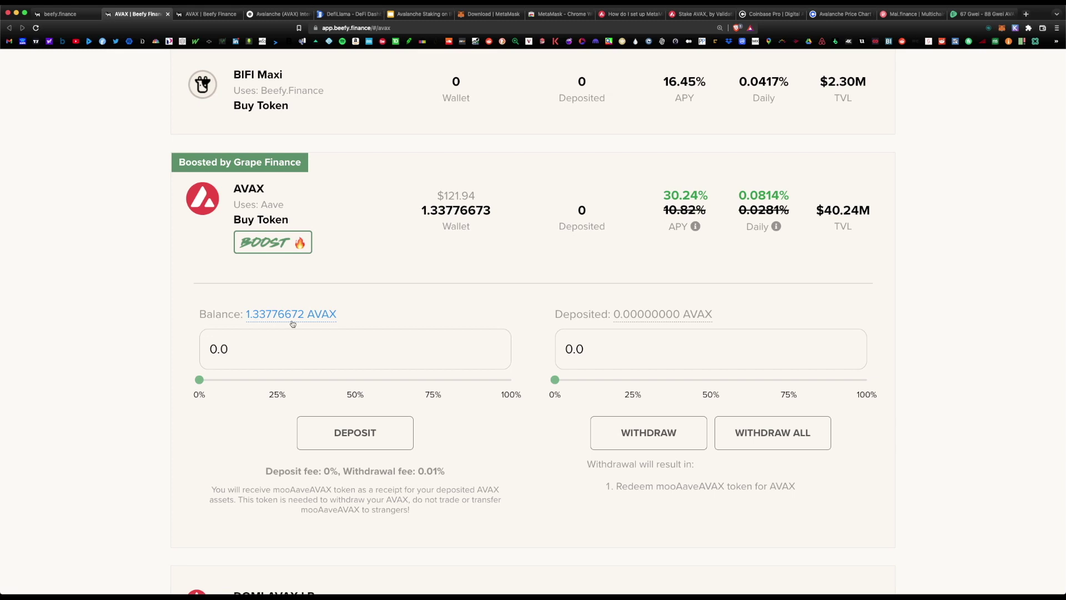
click(316, 314)
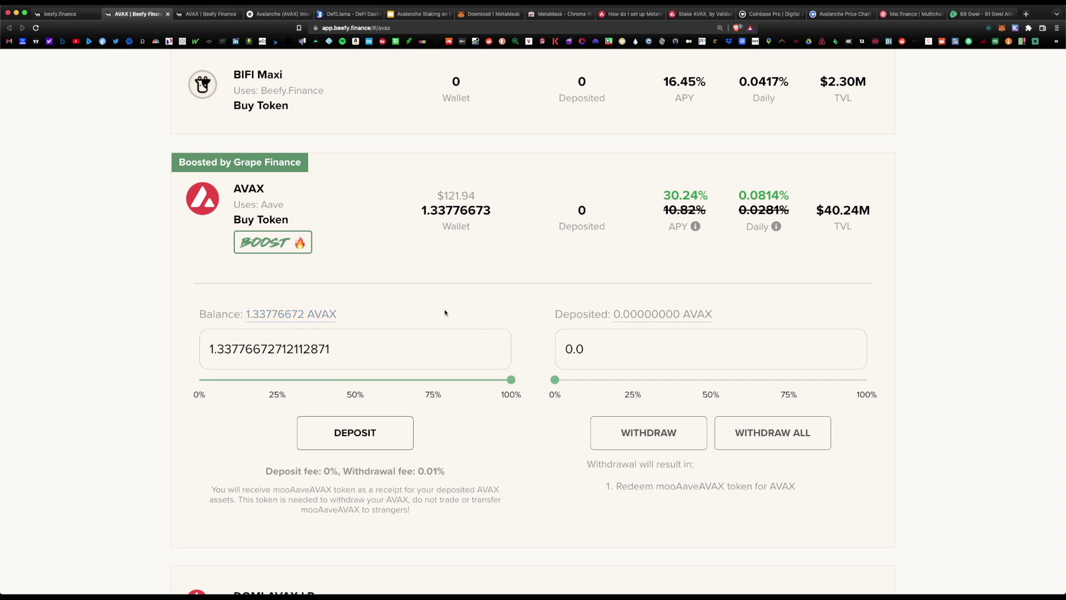
scroll(112, 331, down, 2)
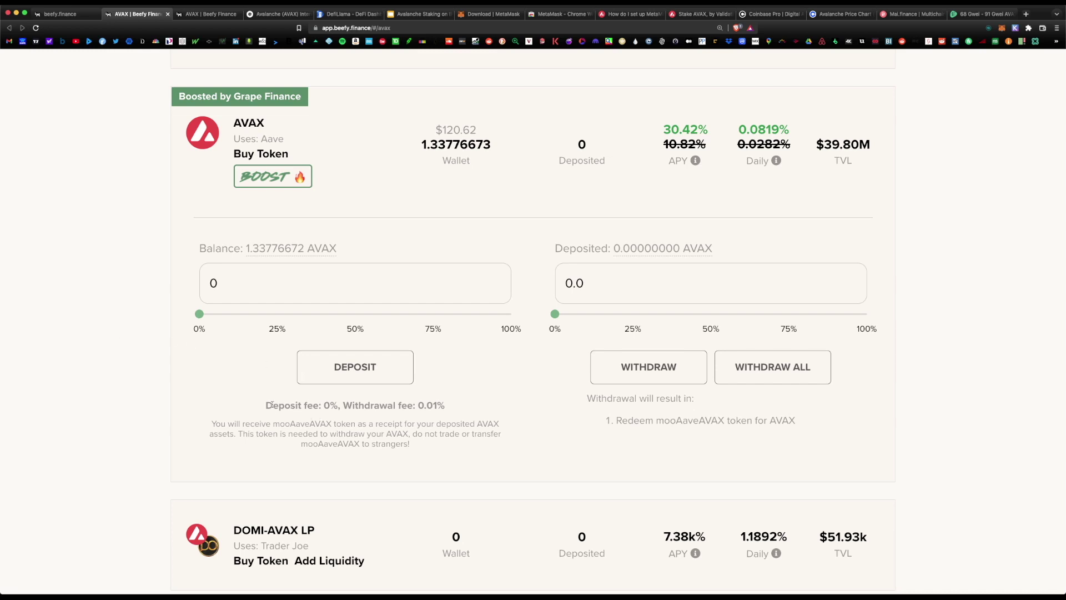
Examine the AVAX vault's deposit and withdrawal fees, the mooAaveAVAX receipt note and the daily rate.
drag(269, 404, 439, 409)
click(459, 415)
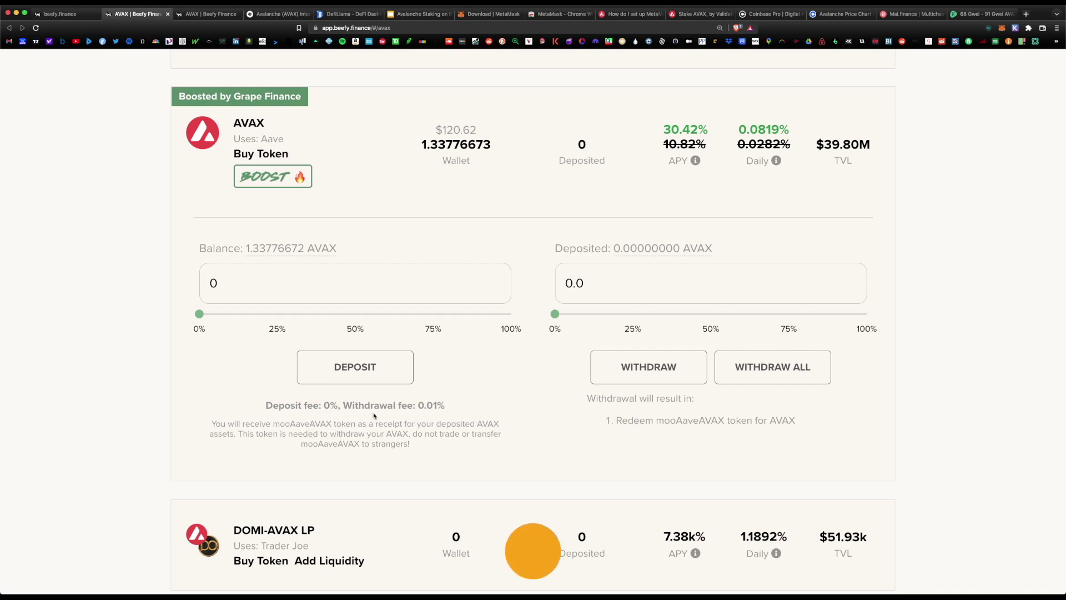
drag(301, 444, 357, 445)
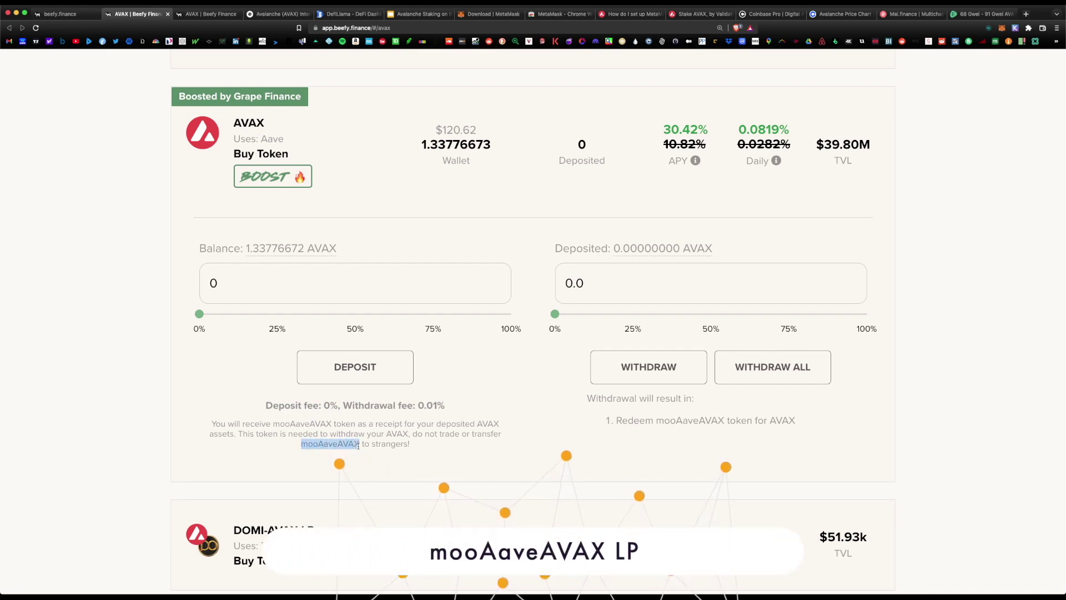
click(428, 453)
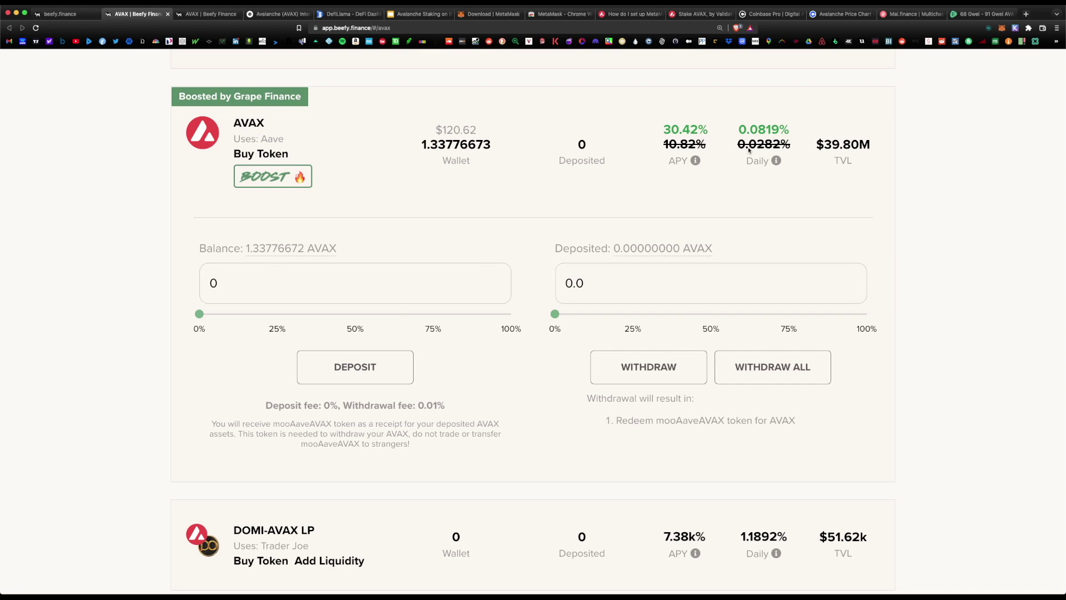
mouse_move(765, 154)
Deposit 1.07021338 AVAX into the boosted AVAX vault and approve the transaction in MetaMask.
drag(200, 314, 449, 331)
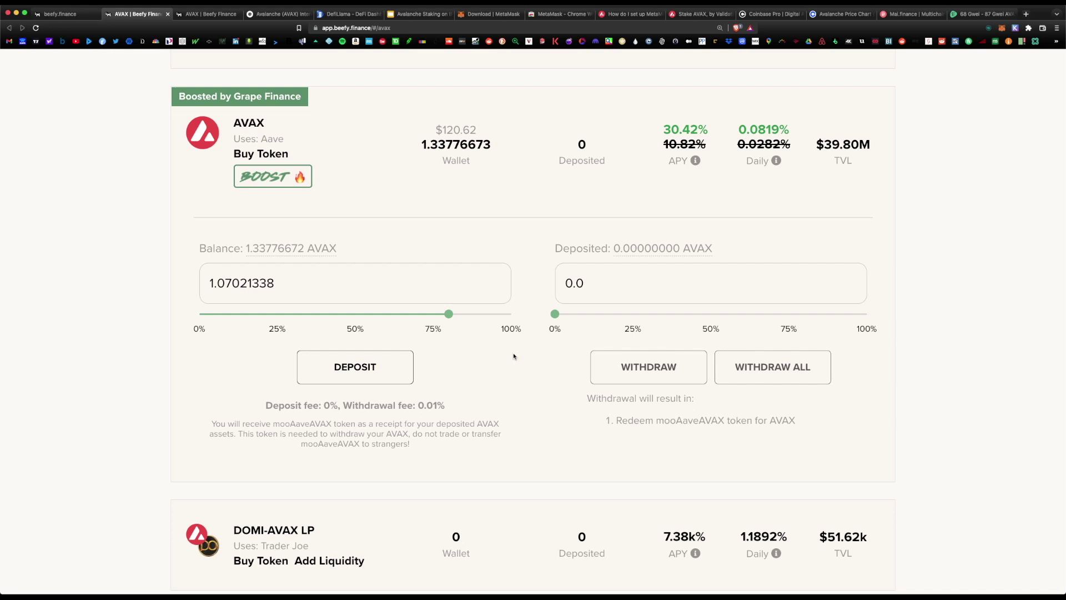
click(360, 379)
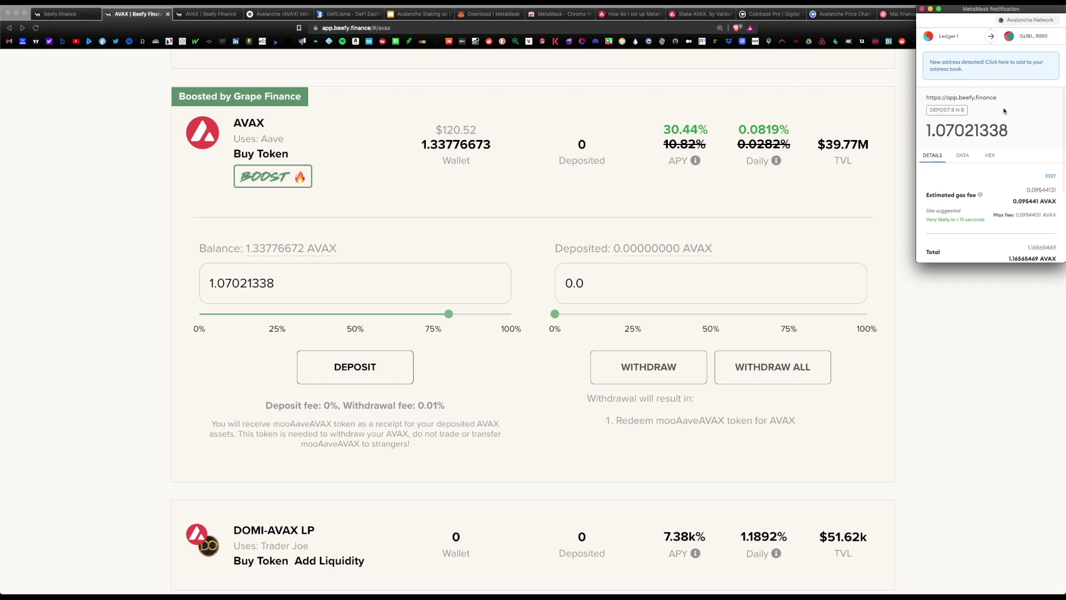
scroll(1023, 165, down, 3)
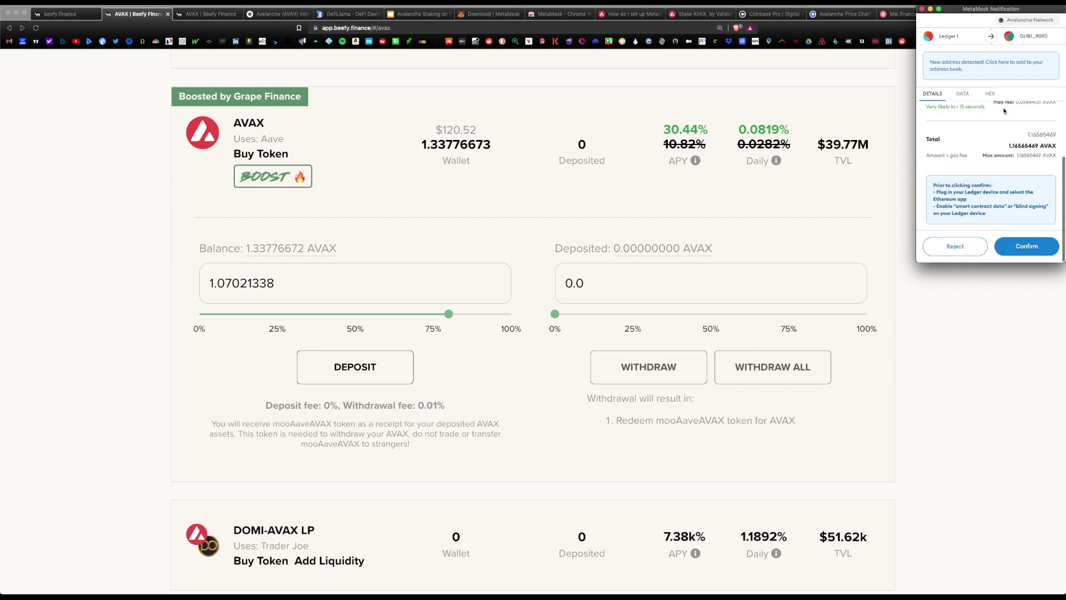
click(1019, 248)
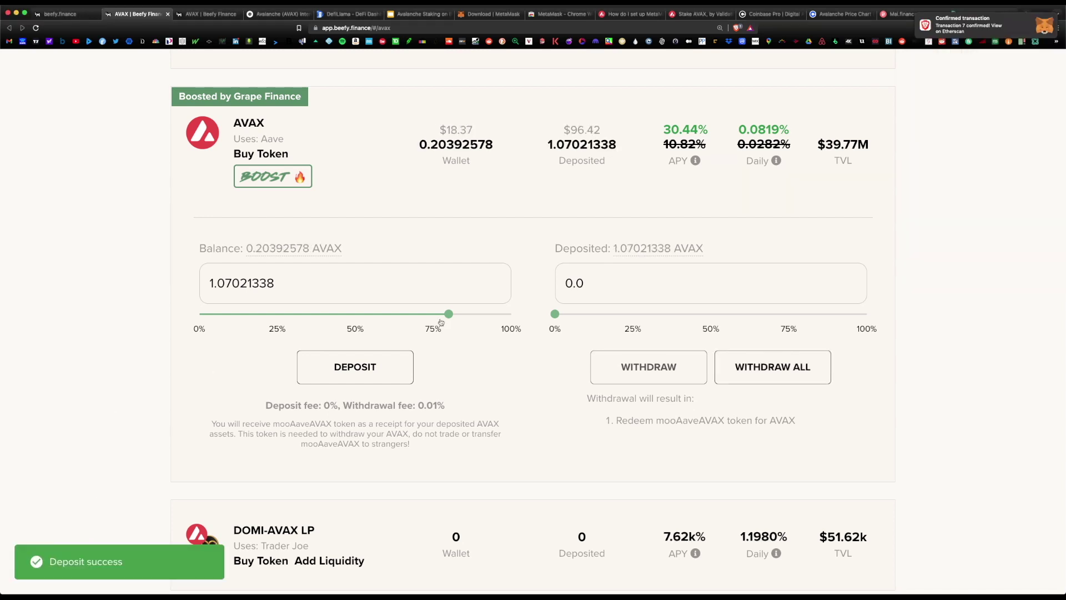
Review the slide's items on receiving mooAaveAVAX rewards, deciding what to do with mAA rewards and farming in Mai Finance.
key(super+6)
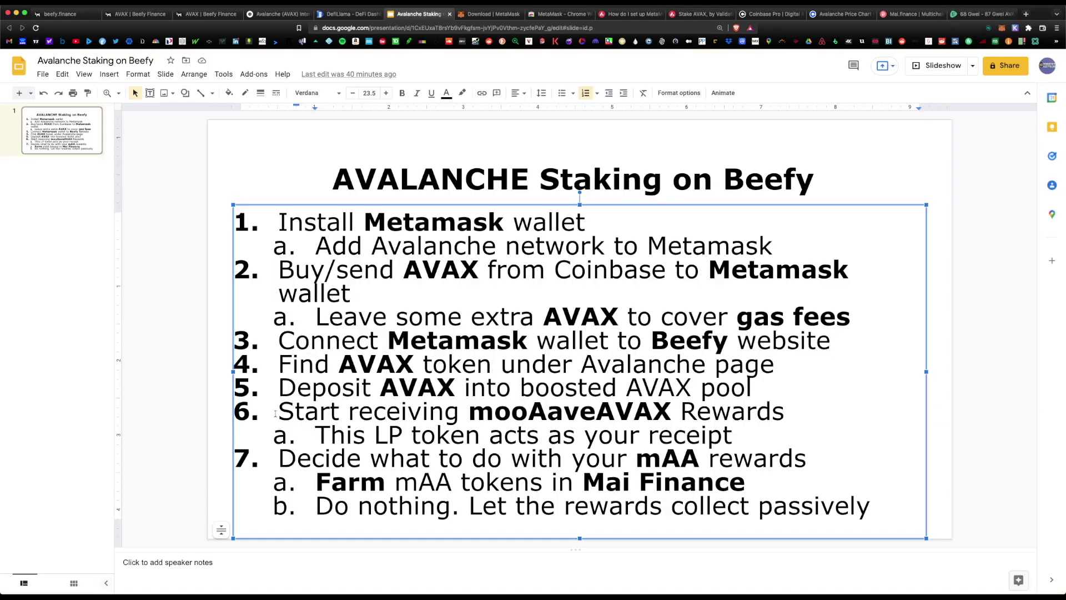
drag(279, 411, 801, 414)
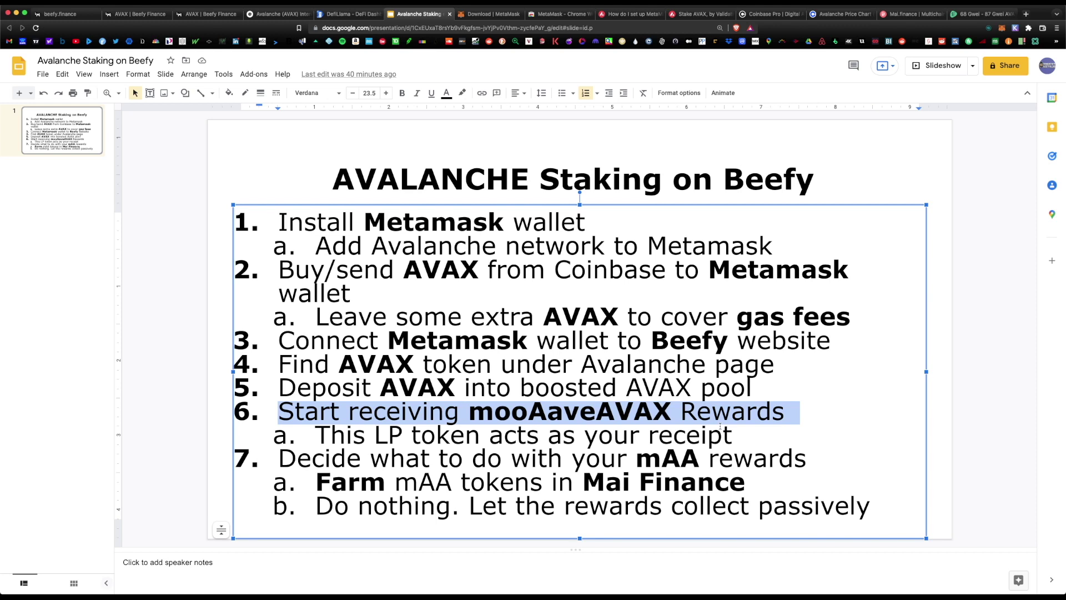
drag(277, 456, 809, 458)
drag(319, 481, 761, 473)
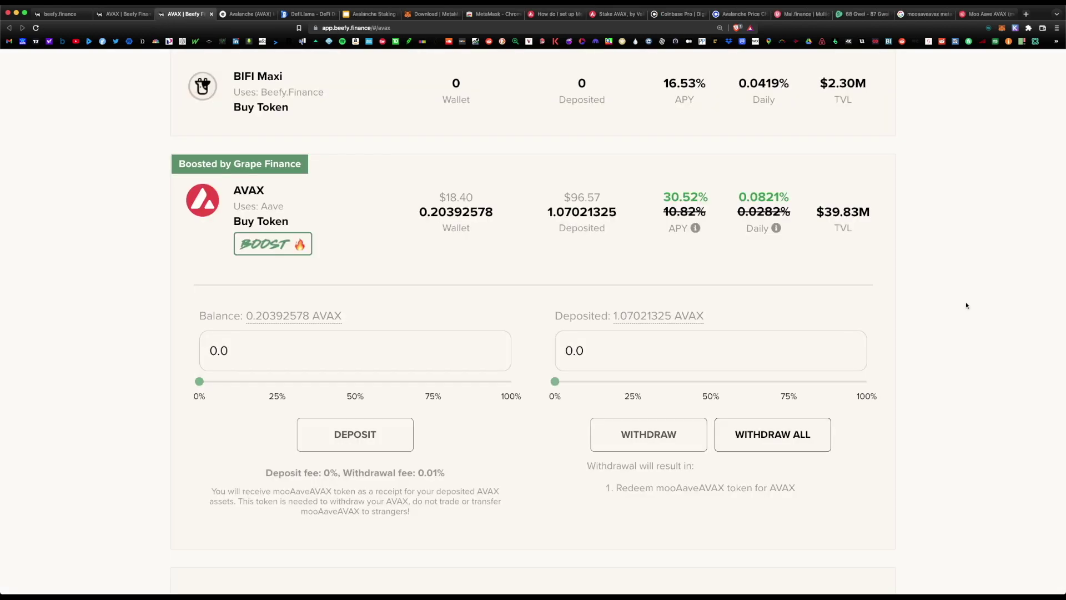
Check MetaMask's asset list for mooAaveAVAX and copy the Moo Aave AVAX token's contract address from Snowtrace.
click(1002, 27)
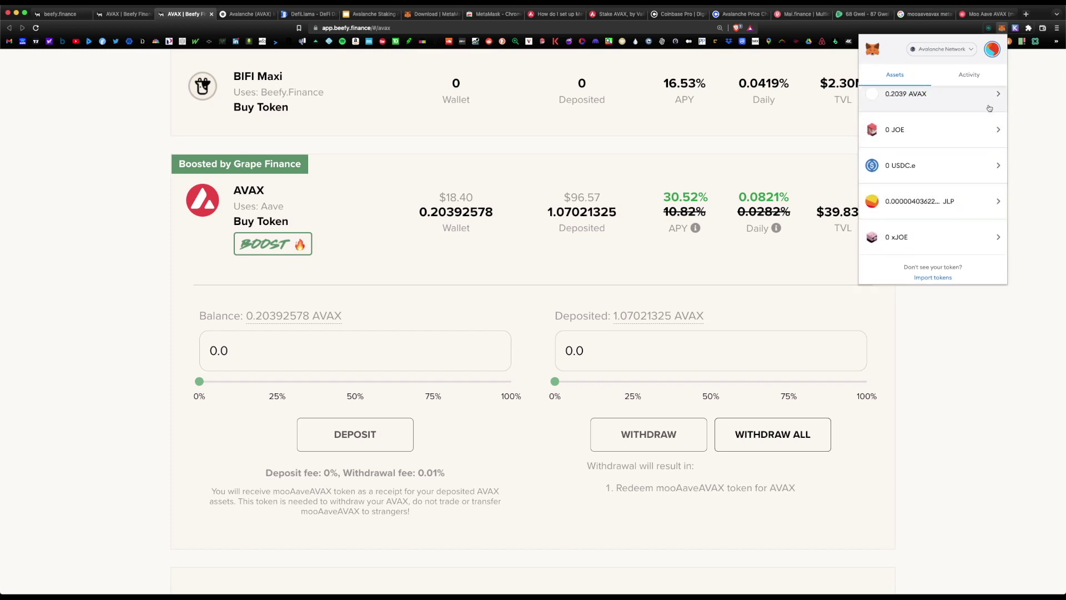
click(938, 345)
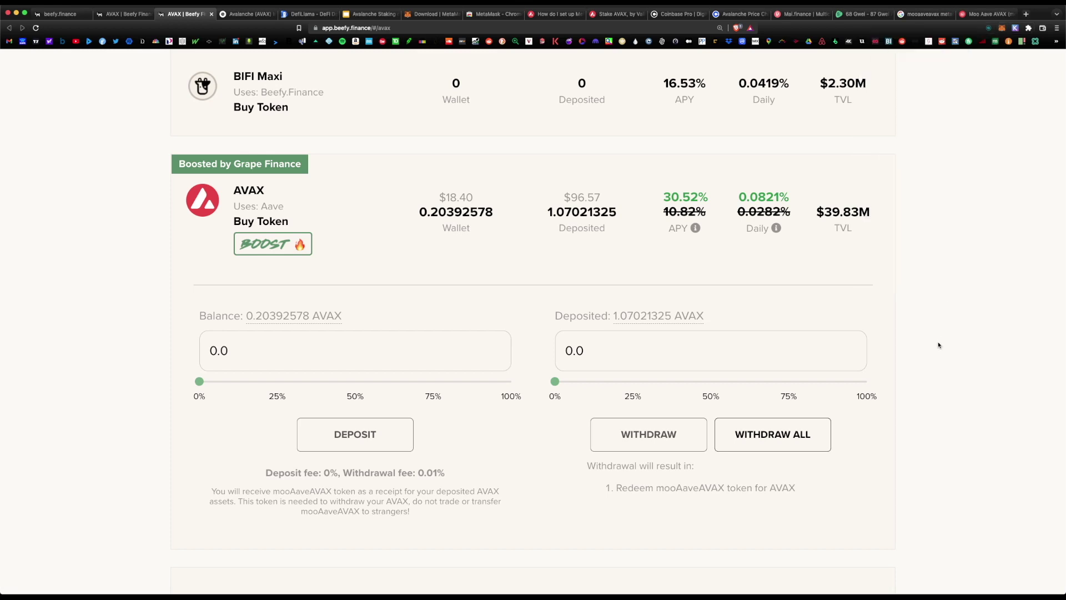
click(922, 15)
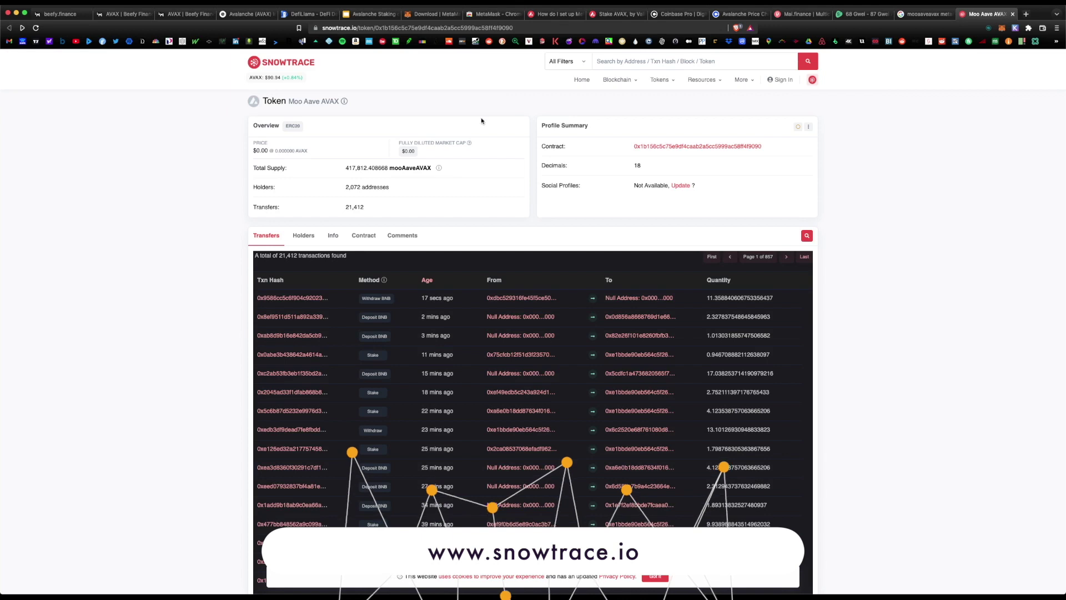
right_click(667, 147)
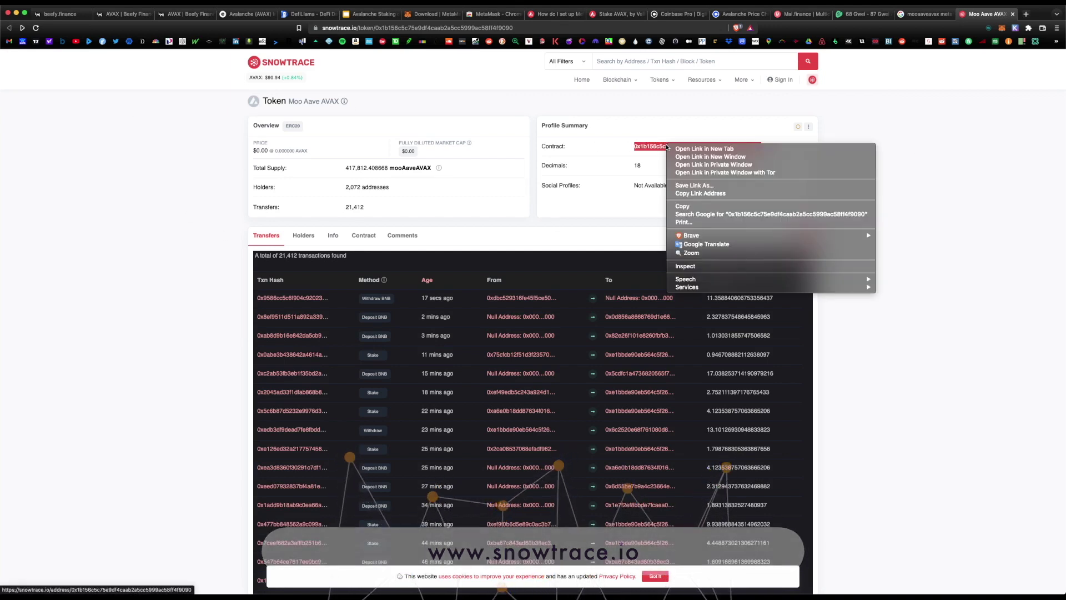
click(697, 209)
Import mooAaveAVAX into MetaMask as a custom token using the copied contract address, and return from its balance page to the asset list.
click(1002, 28)
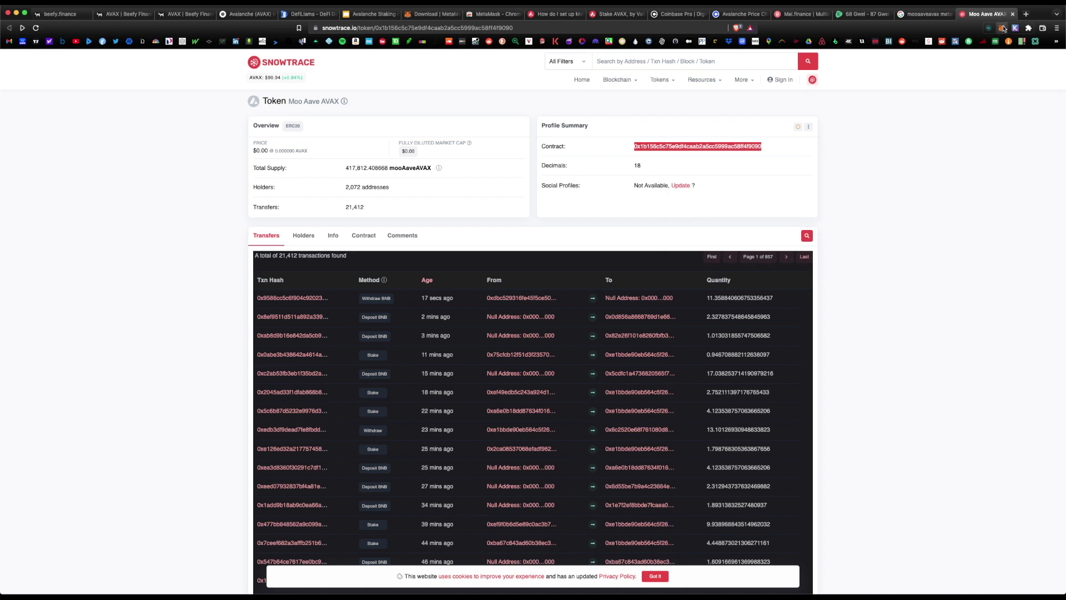
scroll(964, 108, down, 5)
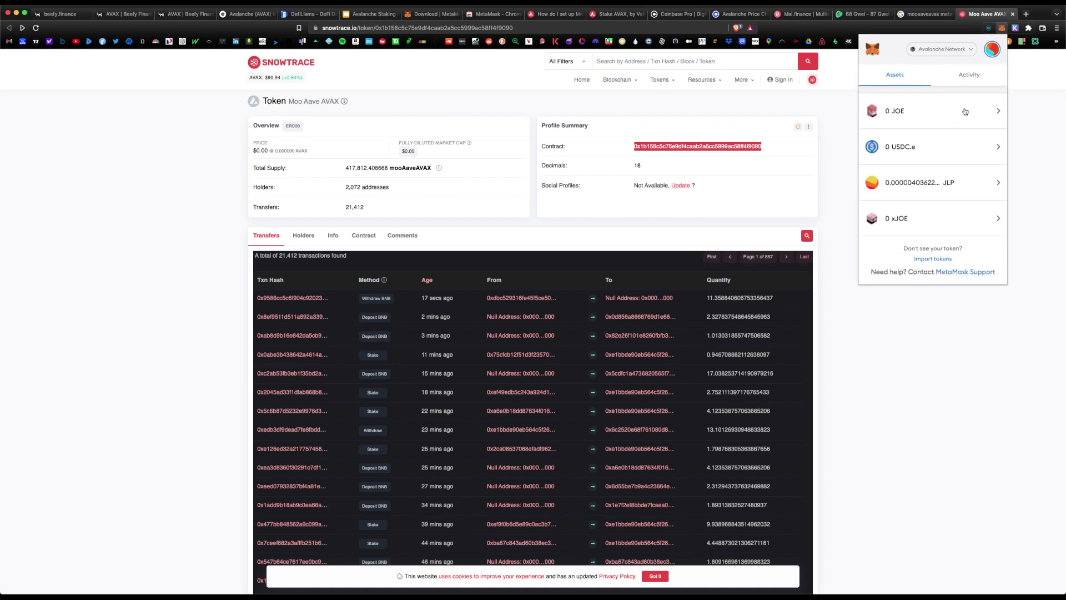
click(936, 259)
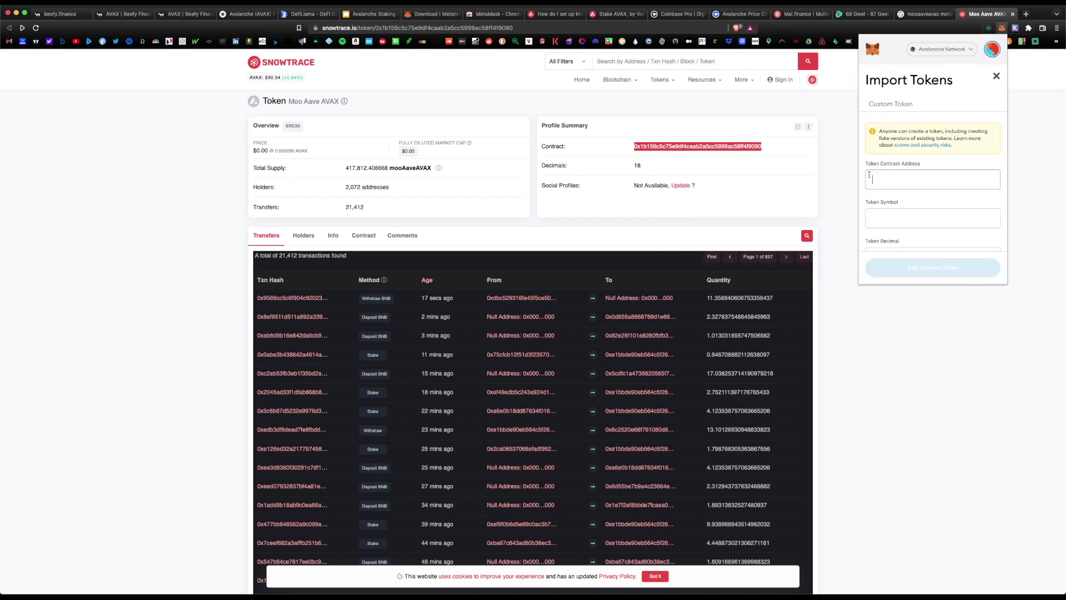
right_click(886, 181)
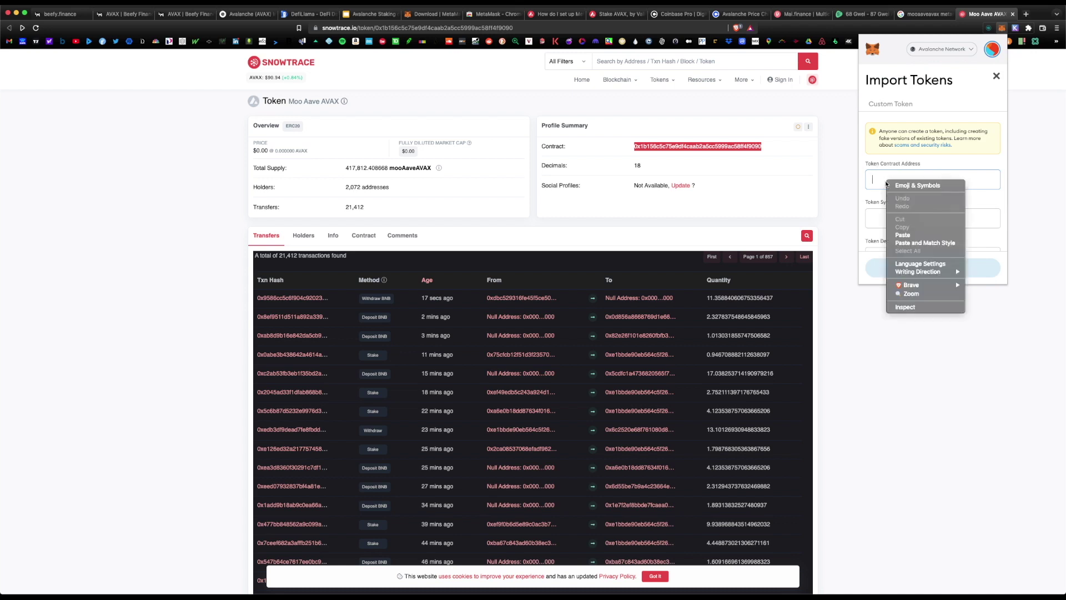
click(899, 234)
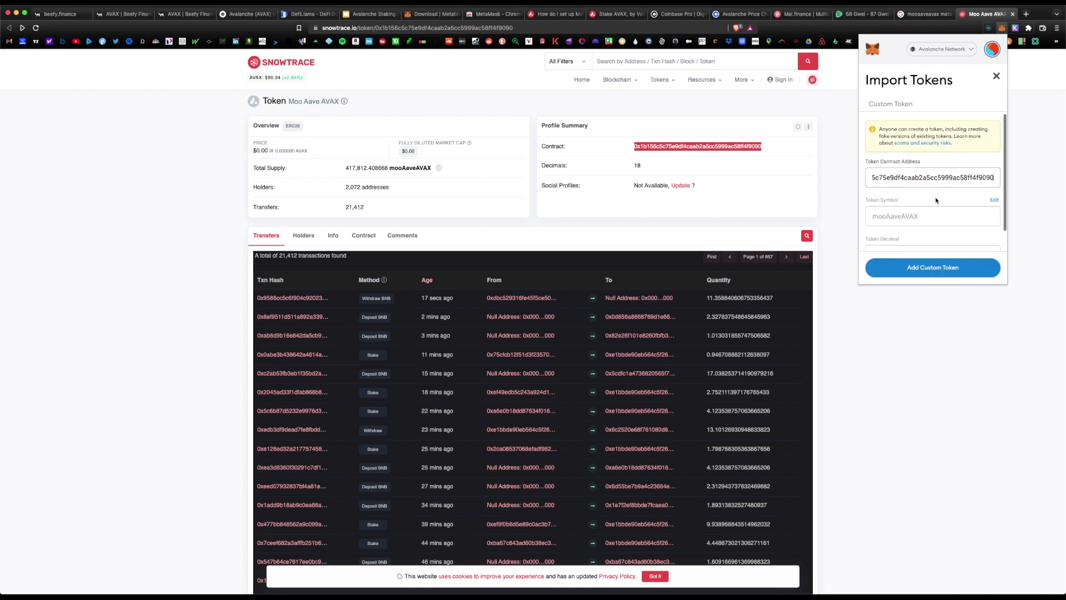
scroll(933, 202, down, 1)
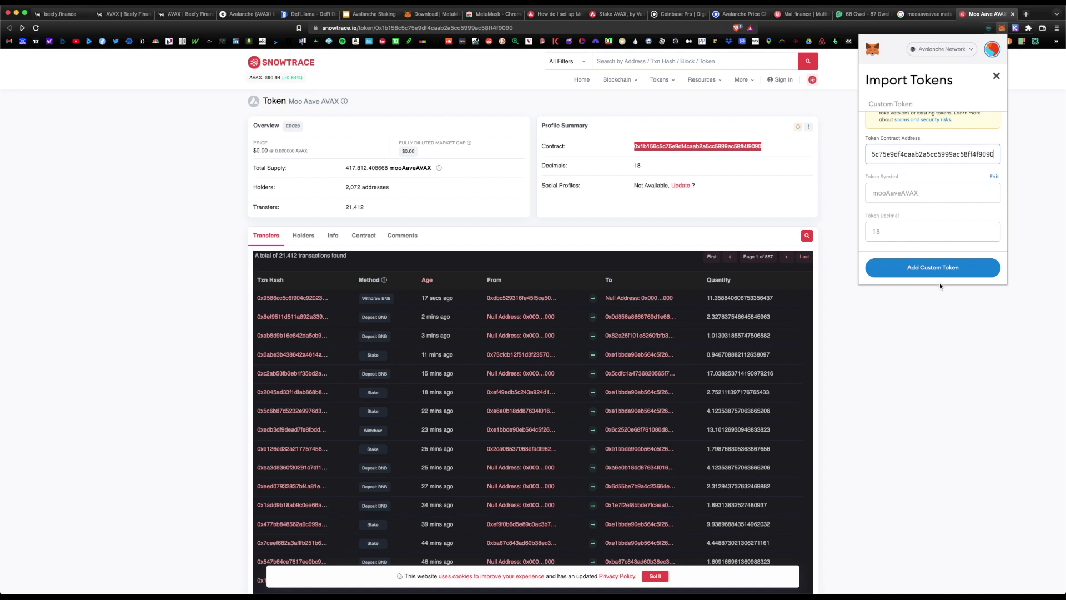
click(930, 270)
click(968, 267)
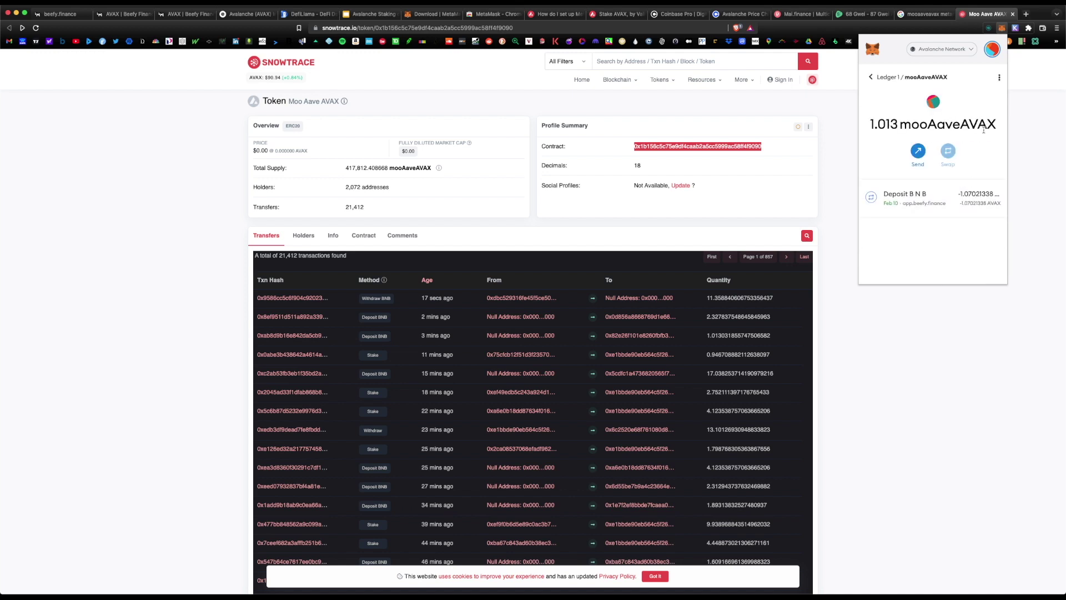
click(871, 77)
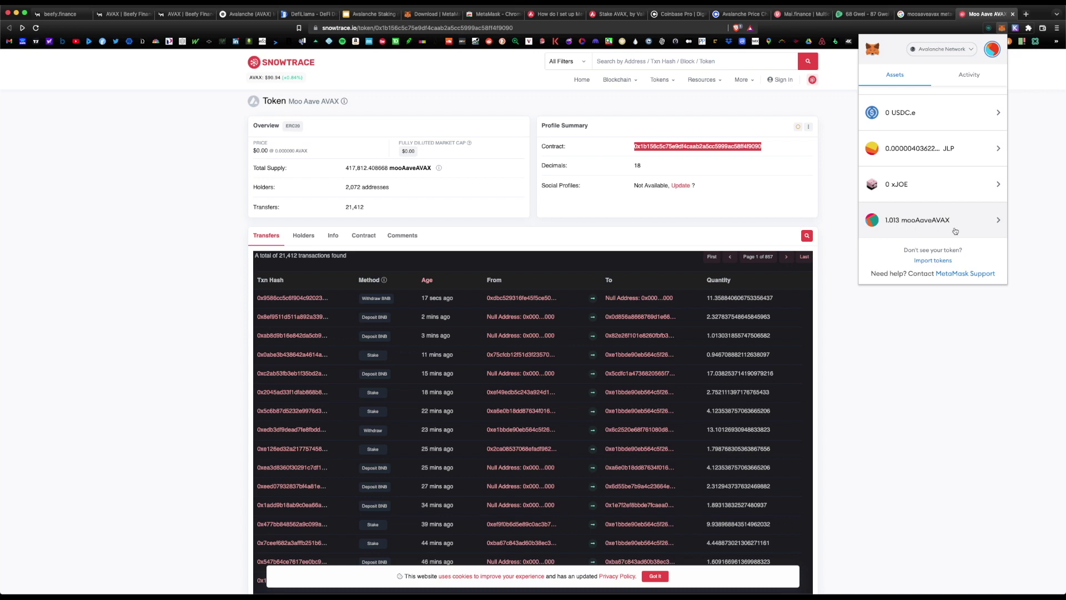
Review the slide's options for the mAA rewards and examine the supported networks on the Mai Finance home page.
key(super+6)
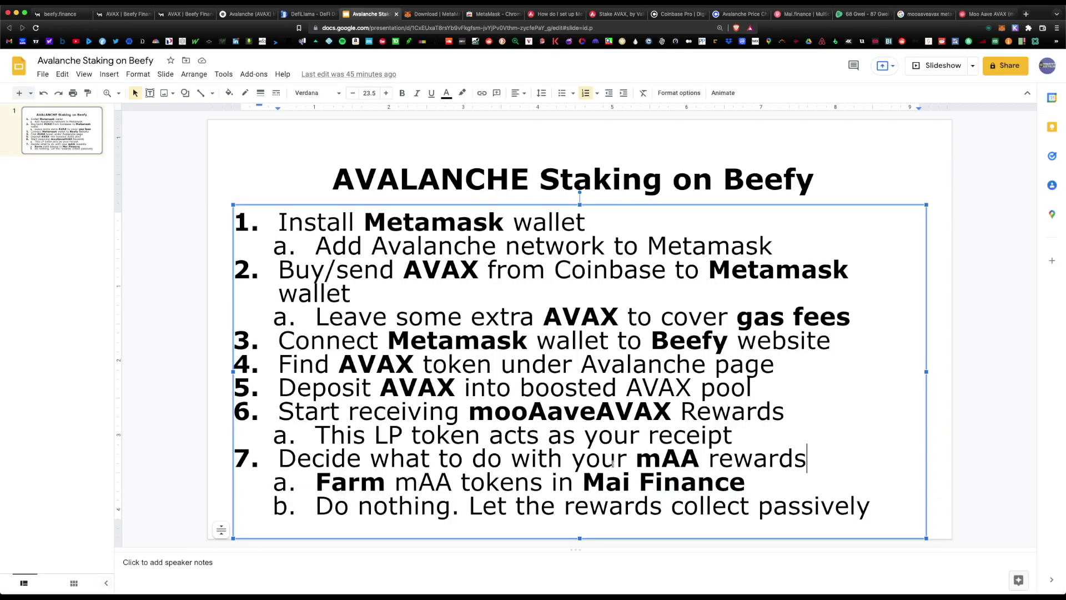
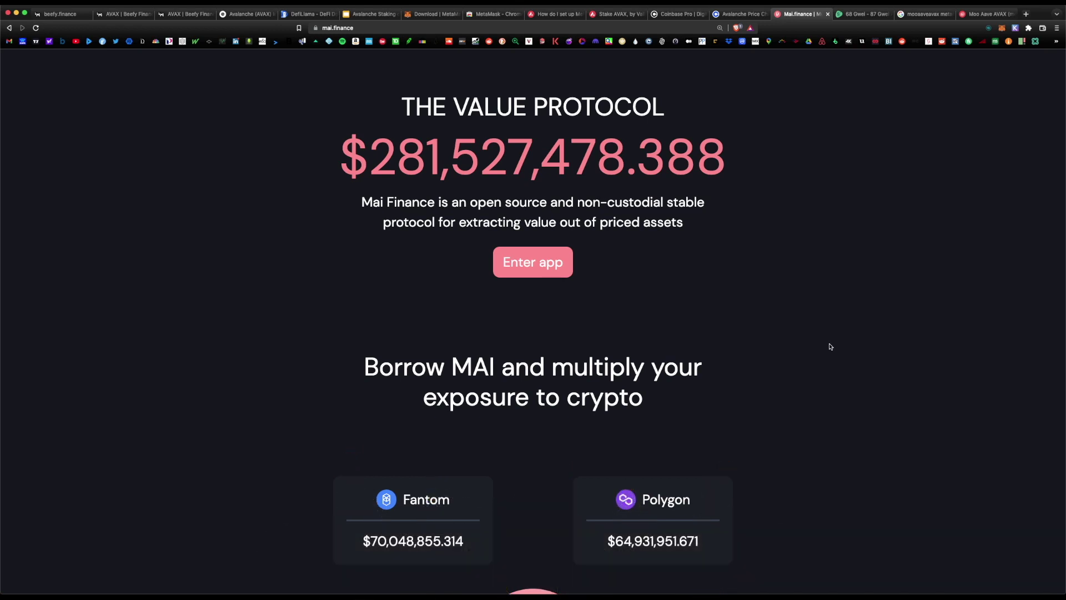
scroll(830, 346, down, 5)
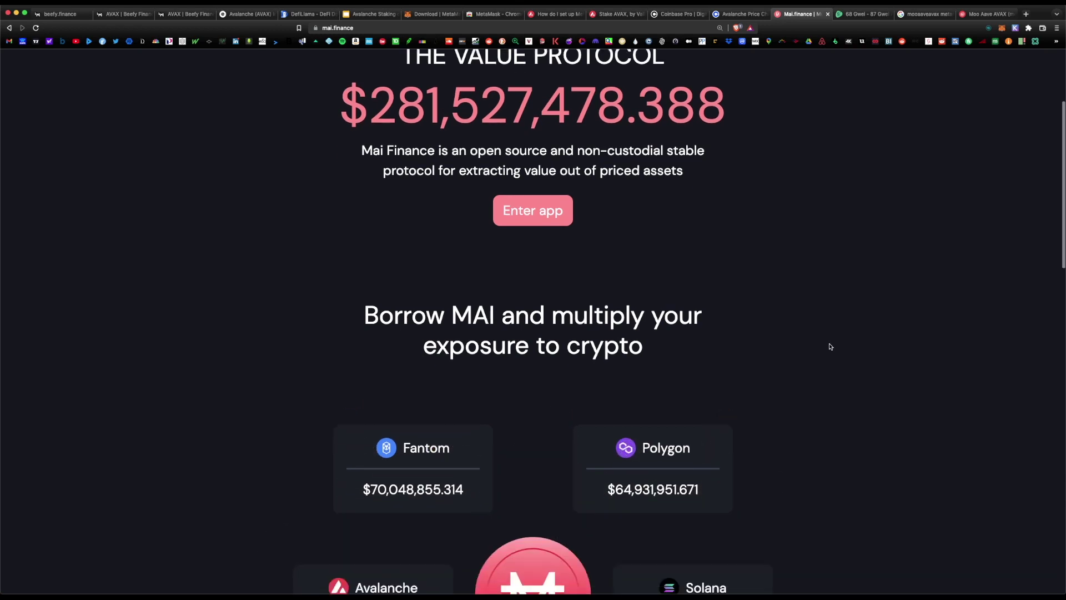
scroll(830, 347, down, 3)
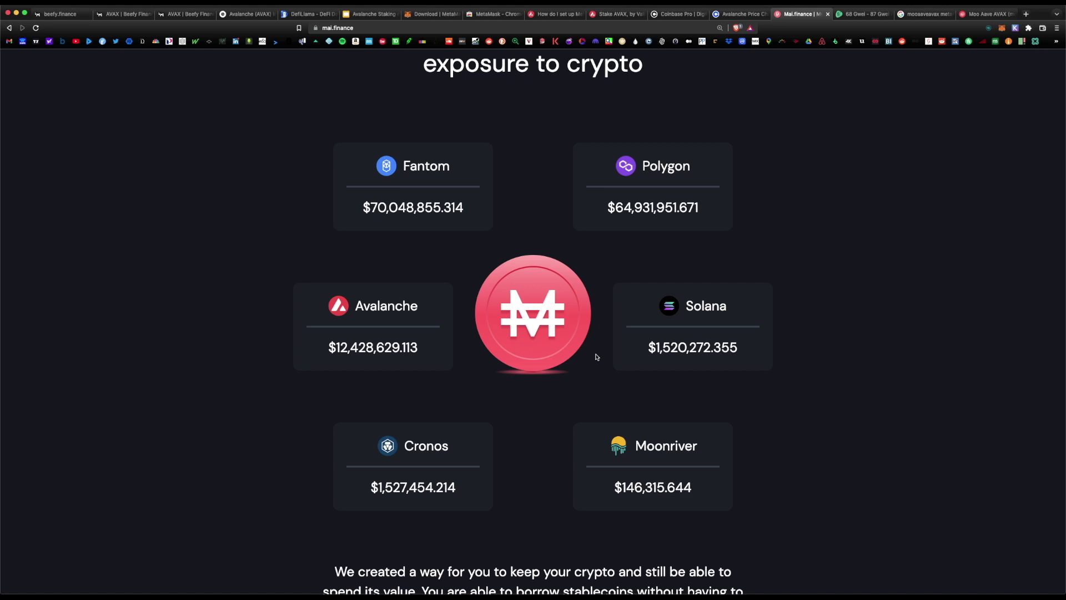
Compare the AVAX deposited in Beefy's boosted vault with the mooAaveAVAX balance in MetaMask.
key(super+3)
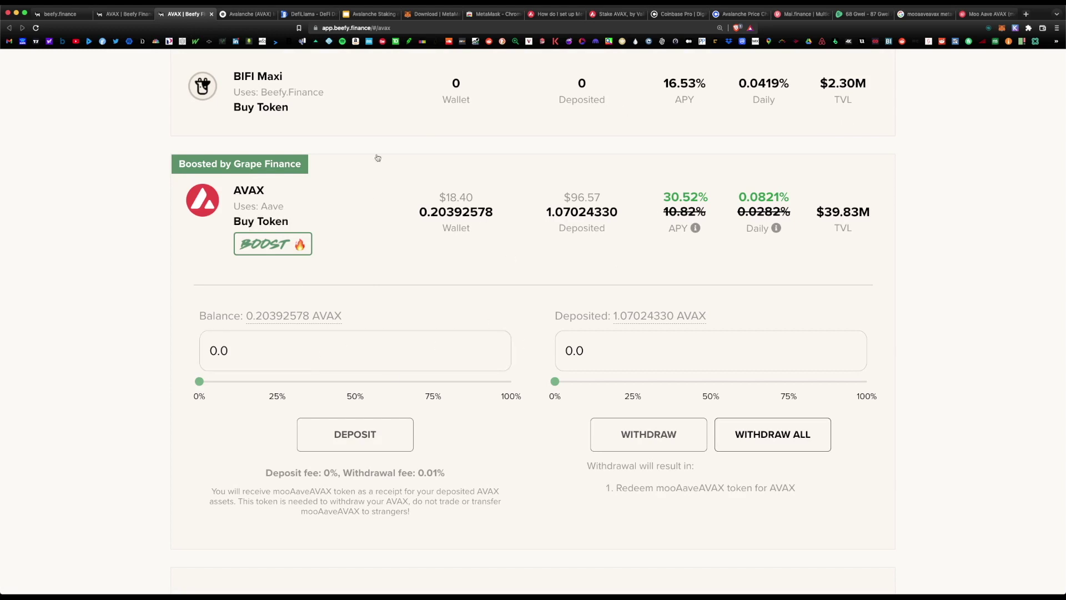
click(1002, 28)
scroll(885, 225, down, 5)
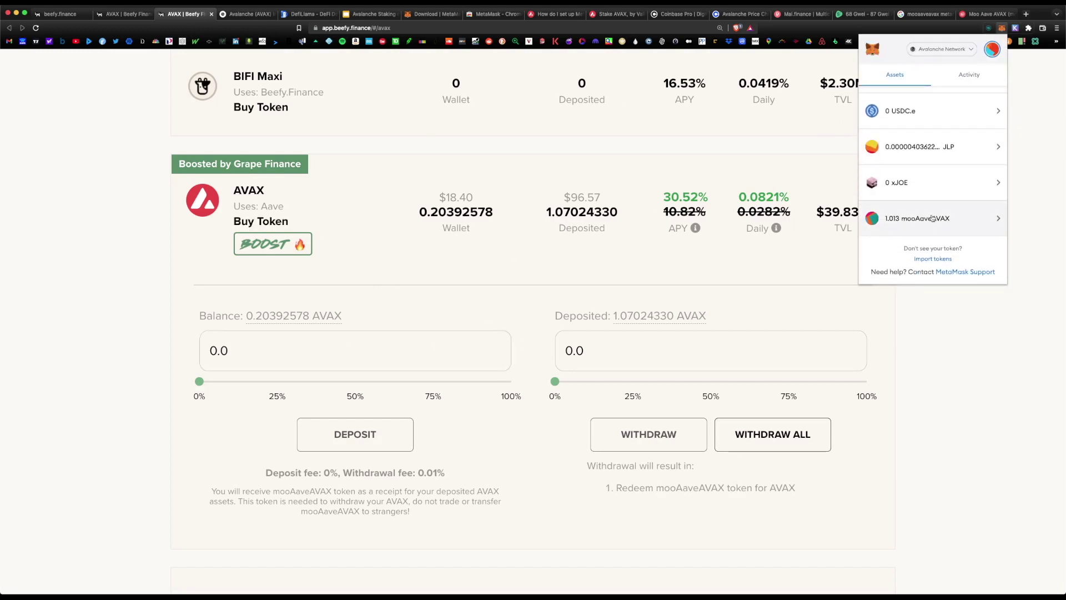
Enter the Mai Finance app and view the reward instruments on its Farm page.
click(800, 15)
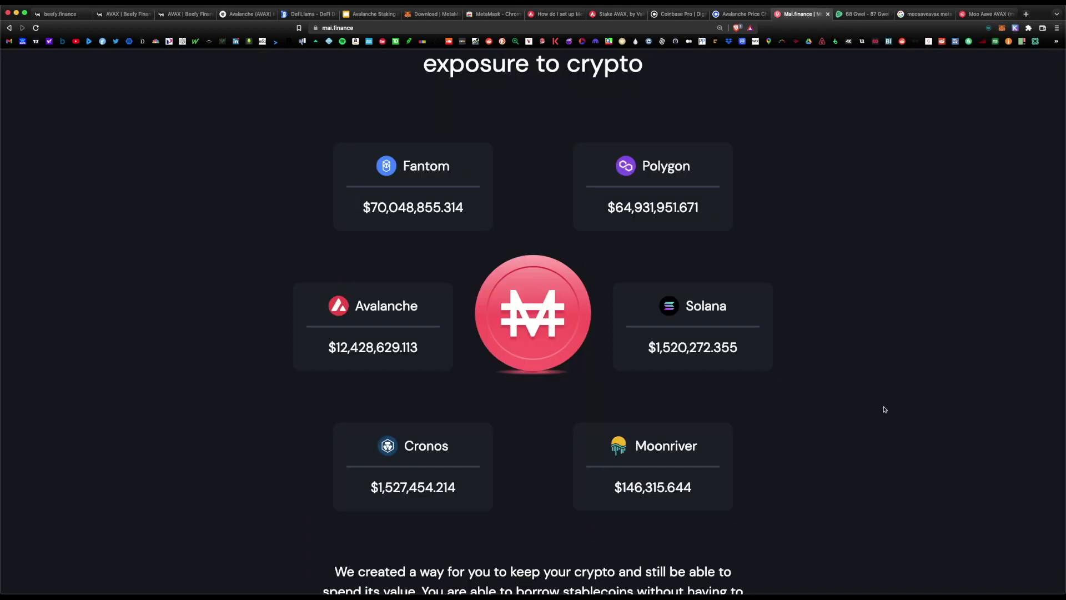
scroll(888, 409, up, 3)
scroll(777, 409, up, 5)
click(536, 374)
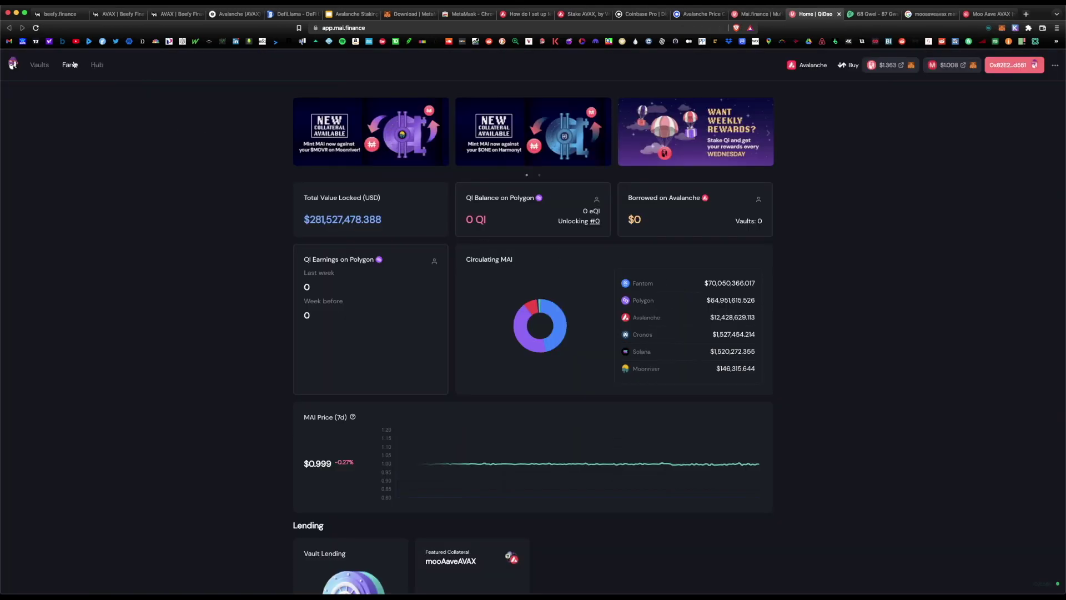
click(70, 65)
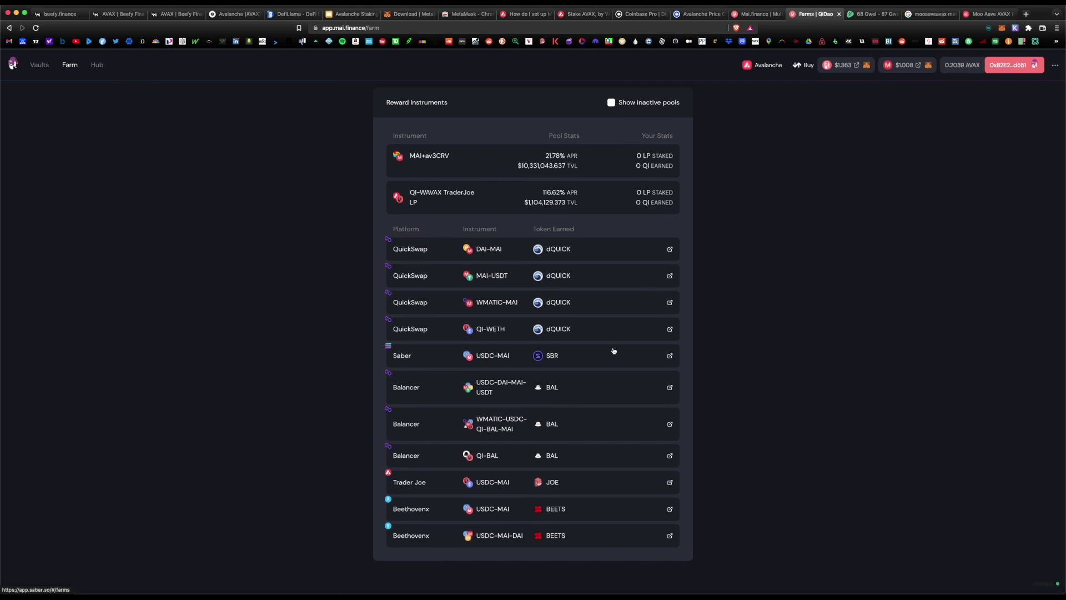
Highlight the slide's option to do nothing and let rewards collect passively, and check the boosted AVAX vault on Beefy.
key(super+6)
drag(316, 505, 885, 524)
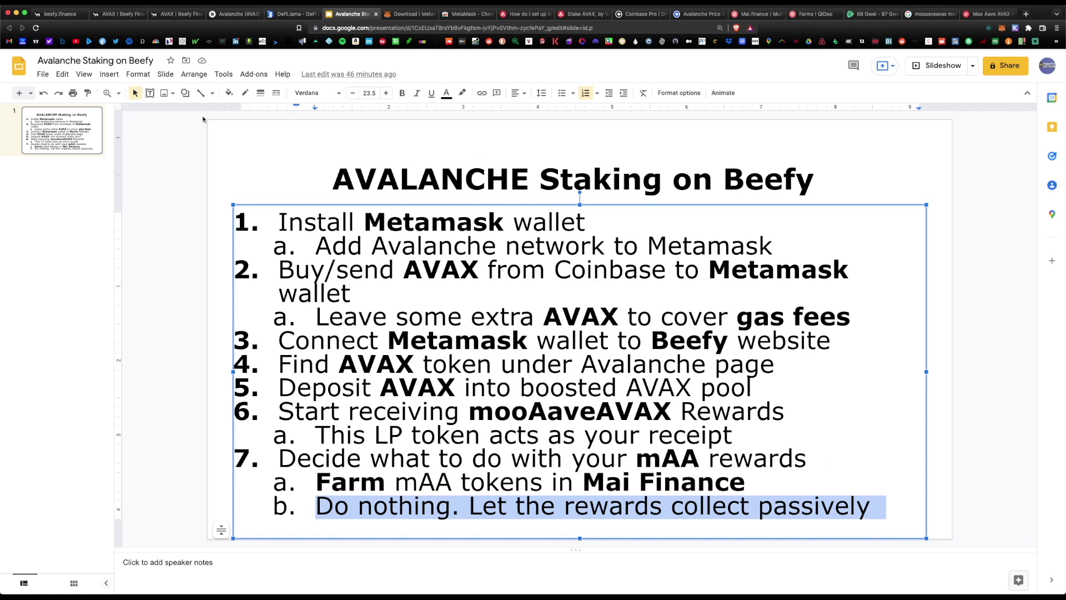
key(super+3)
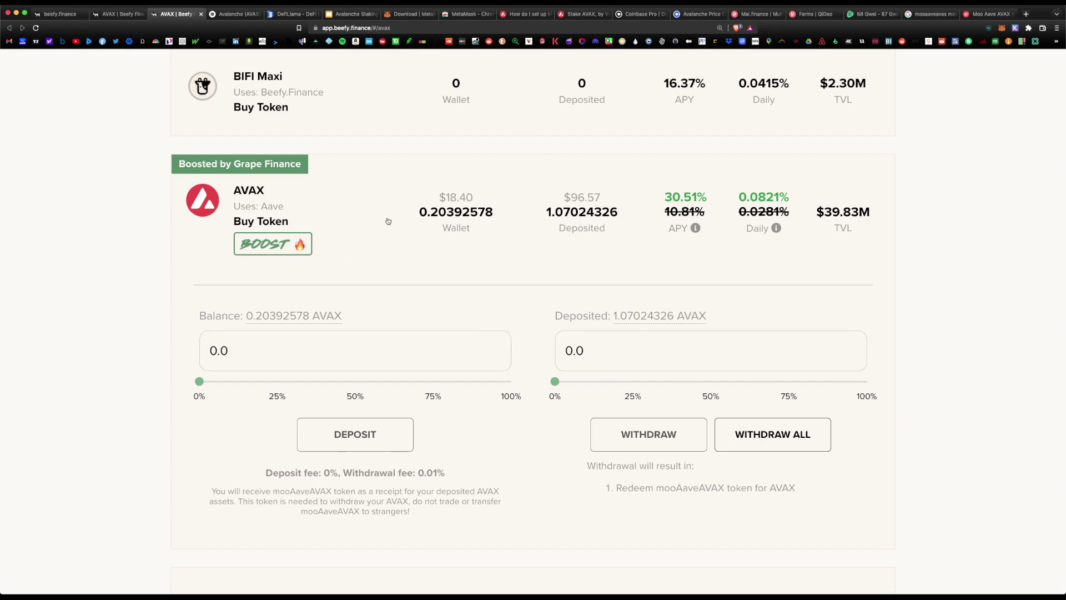
click(351, 13)
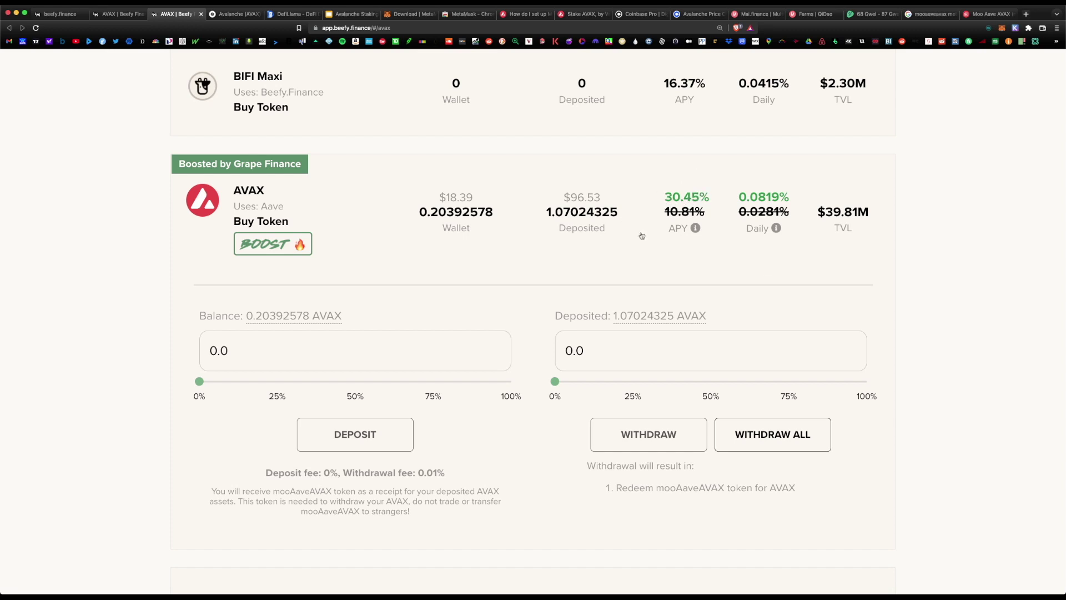
Examine the boosted AVAX vault's APY, browse Beefy's other Avalanche vaults, and go back to the AVAX vault's withdrawal options.
mouse_move(694, 210)
scroll(616, 274, down, 10)
scroll(616, 274, down, 10)
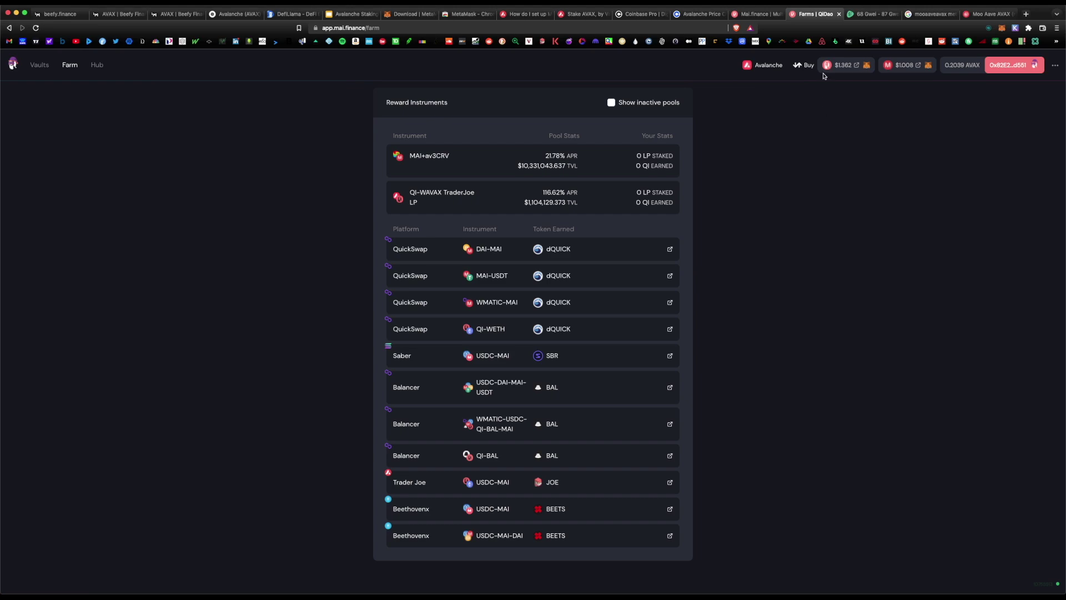
key(super+3)
scroll(503, 440, up, 15)
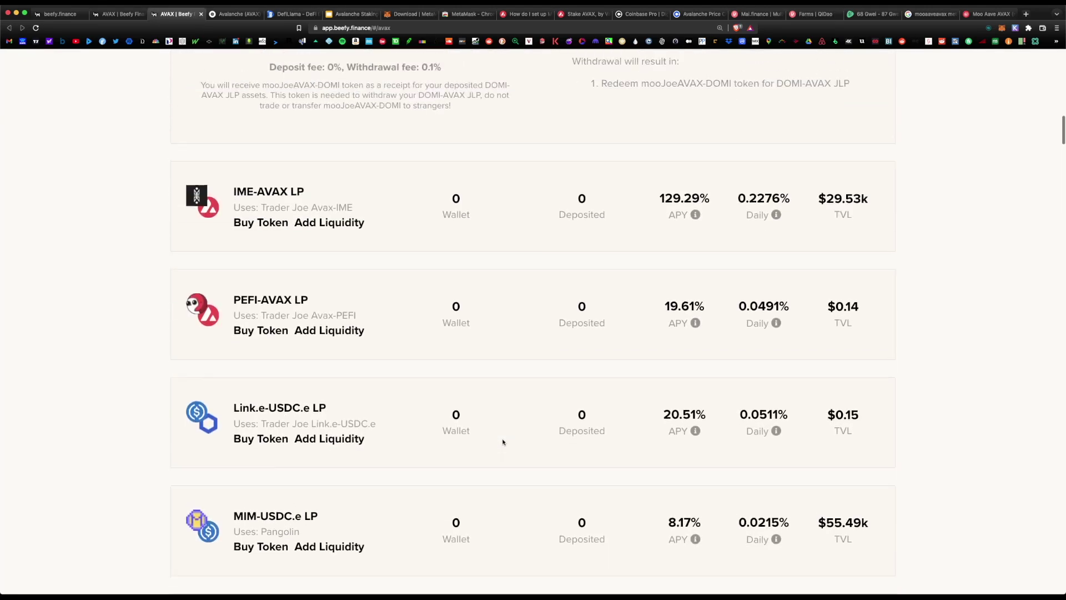
scroll(503, 442, up, 4)
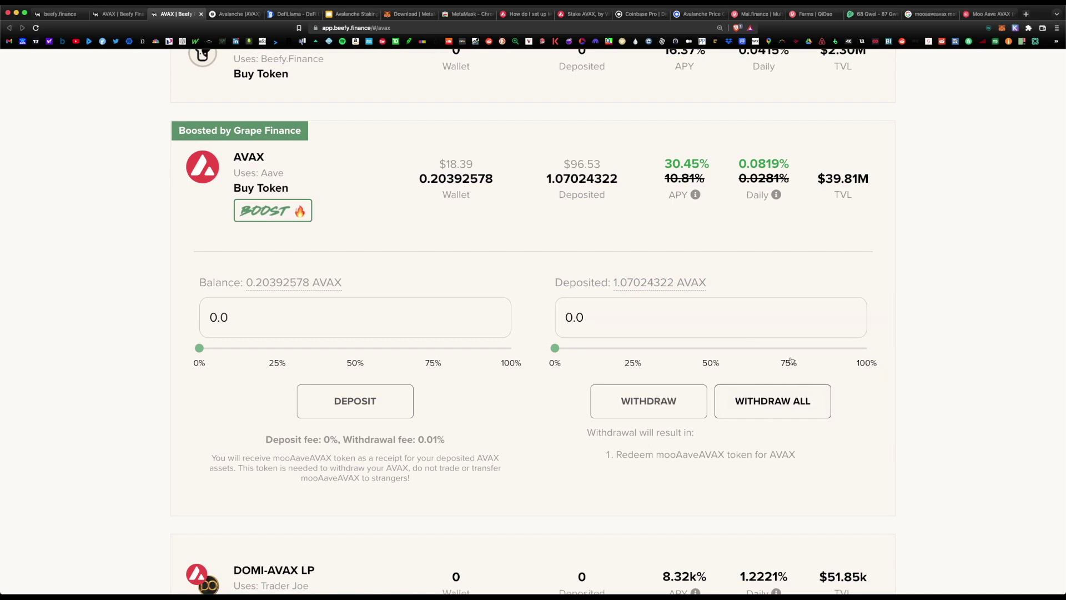
Recap the Avalanche staking slide, Beefy Finance's entry on DefiLlama and the Beefy home page.
key(super+6)
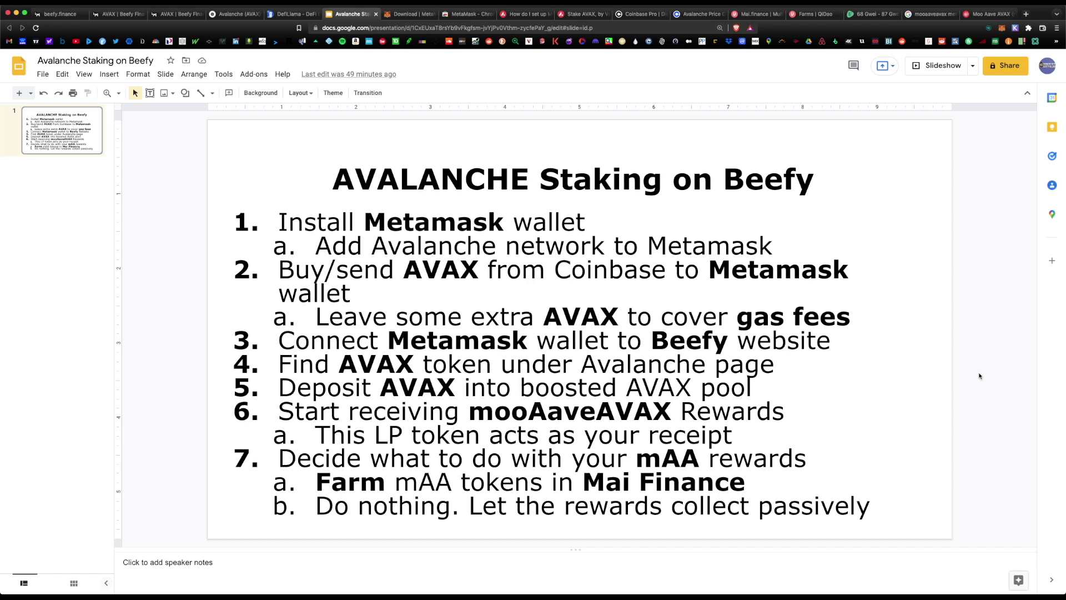
key(super+5)
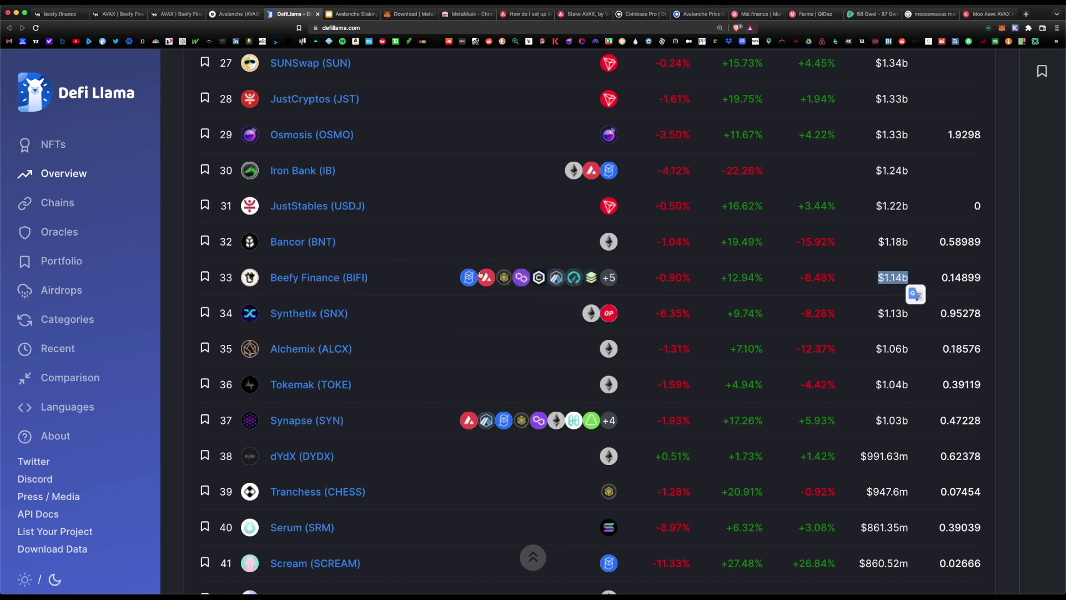
key(super+1)
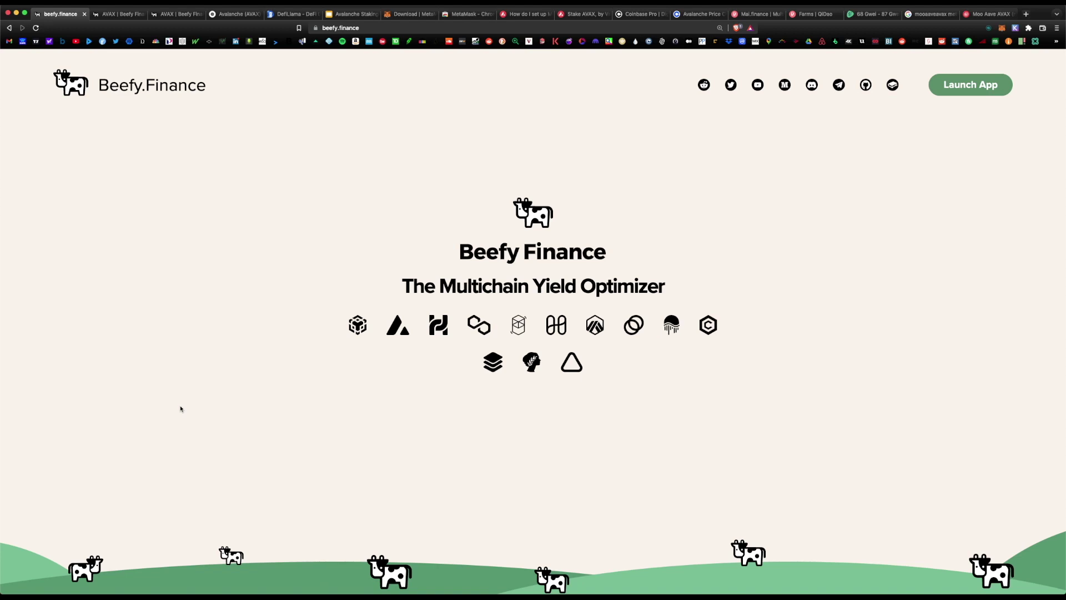
key(super+6)
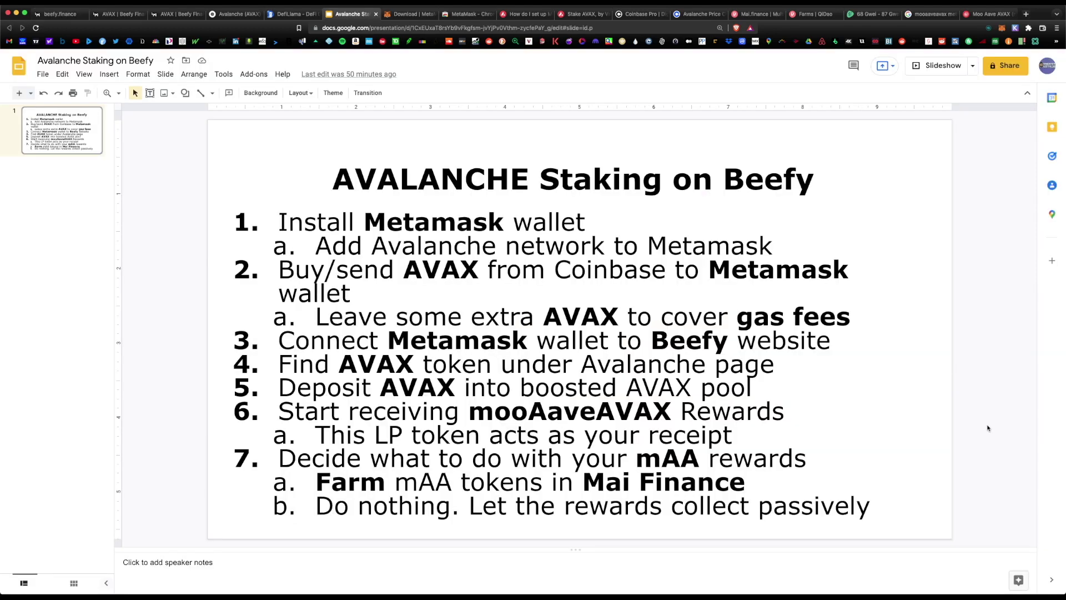